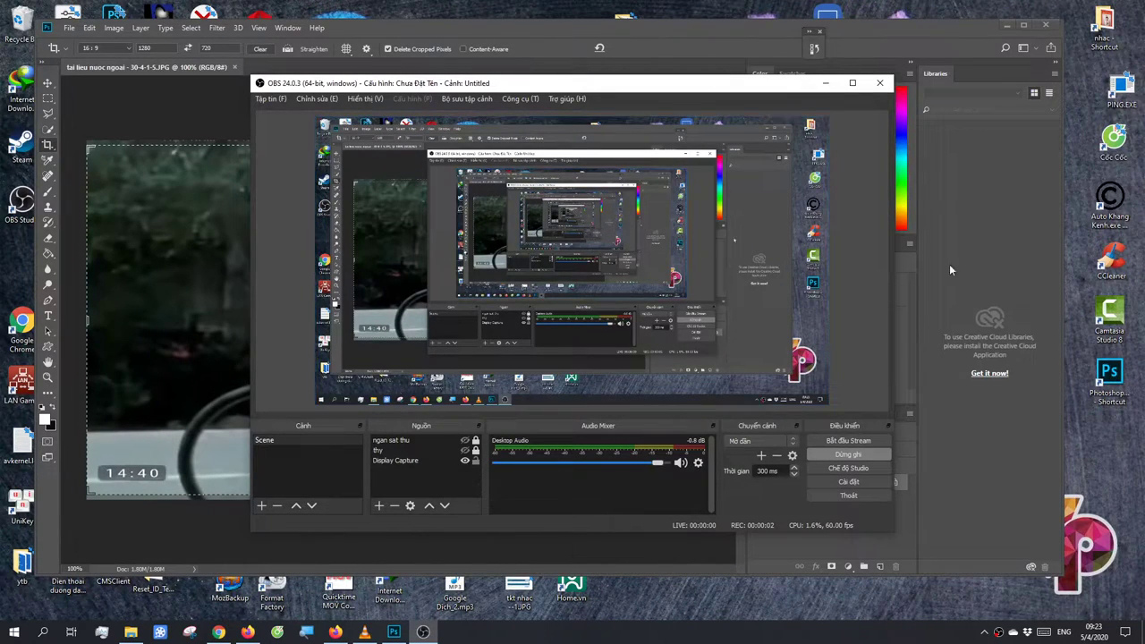
- Switch between the OBS recorder and Photoshop, then restore the Photoshop window
click(982, 250)
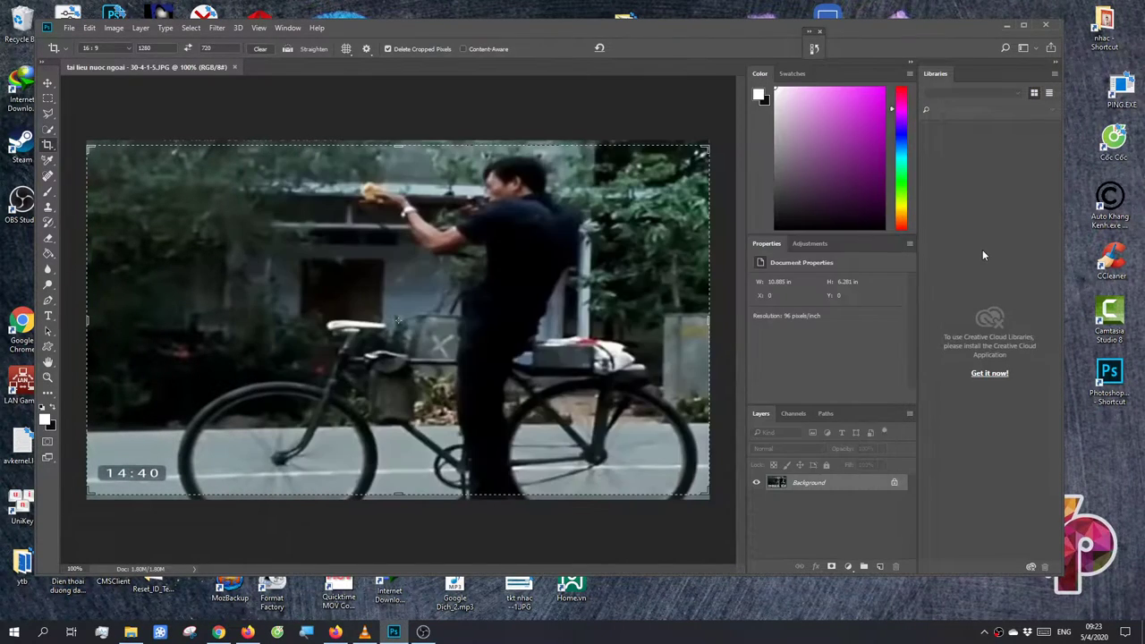
click(423, 632)
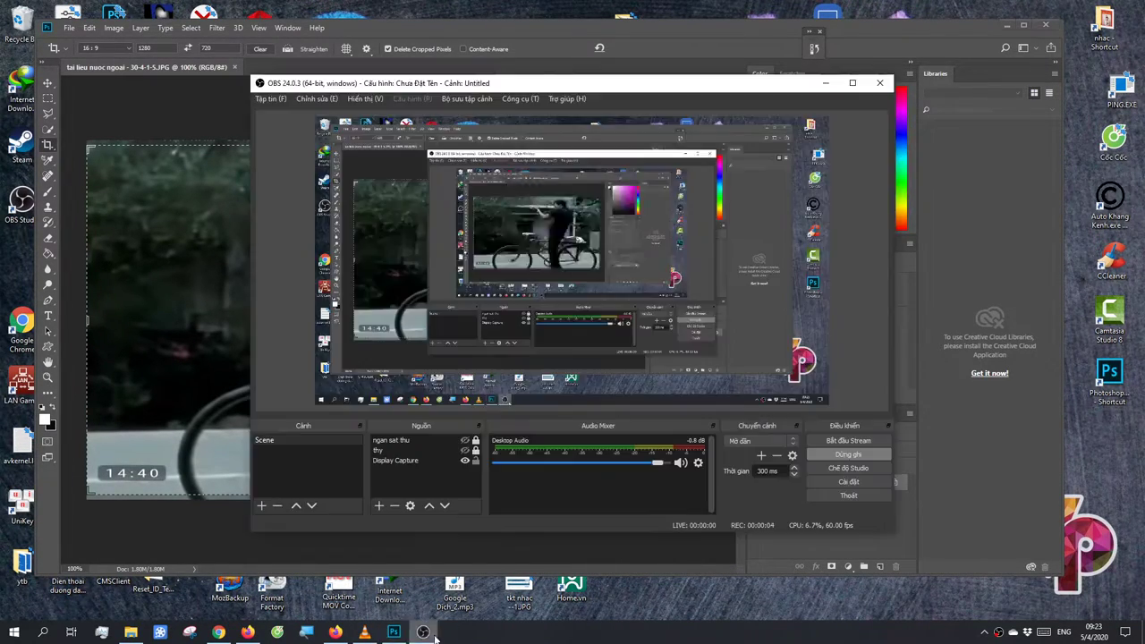
click(1010, 254)
click(1008, 26)
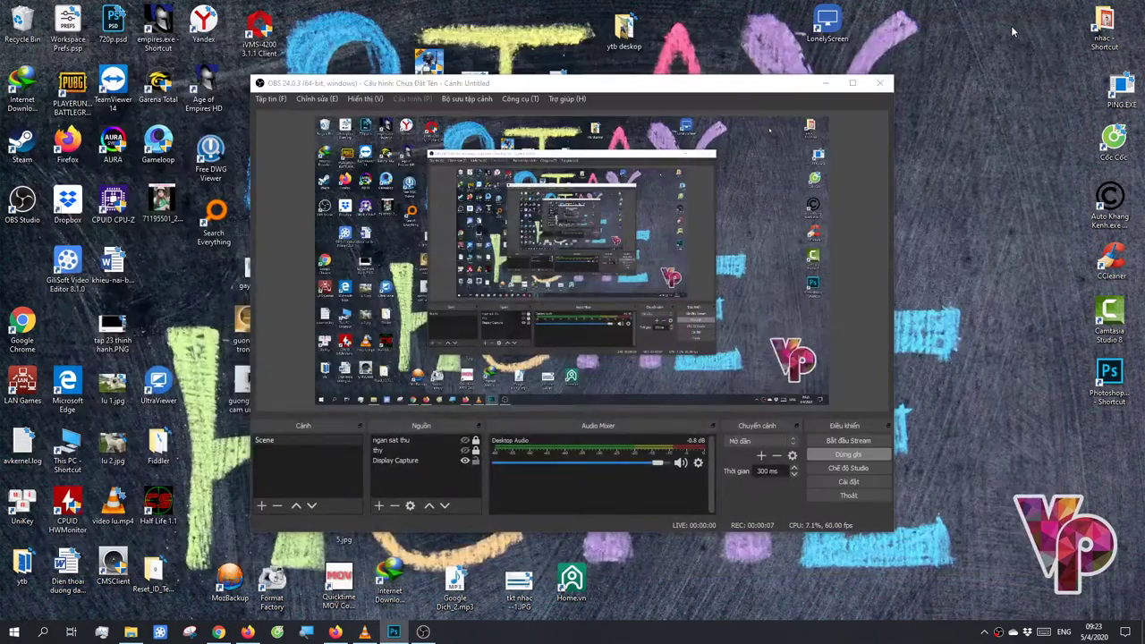
click(394, 631)
- Maximize Photoshop, position the bicycle photo in the 16:9 crop box and commit it
double_click(537, 66)
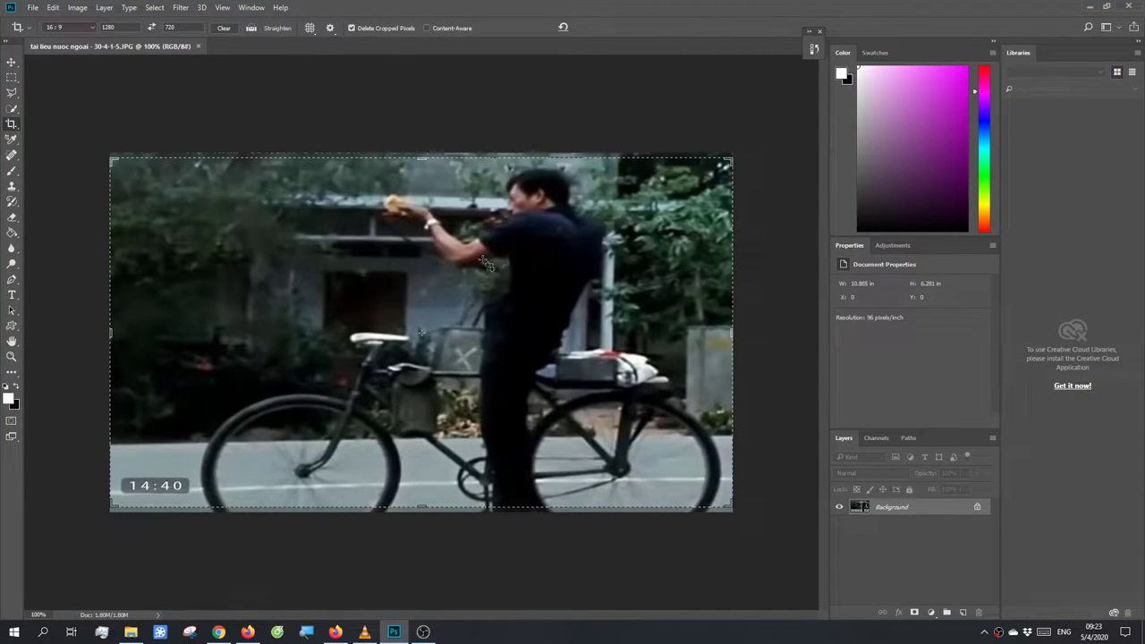
mouse_move(441, 298)
mouse_down()
mouse_move(427, 215)
mouse_move(427, 230)
mouse_up()
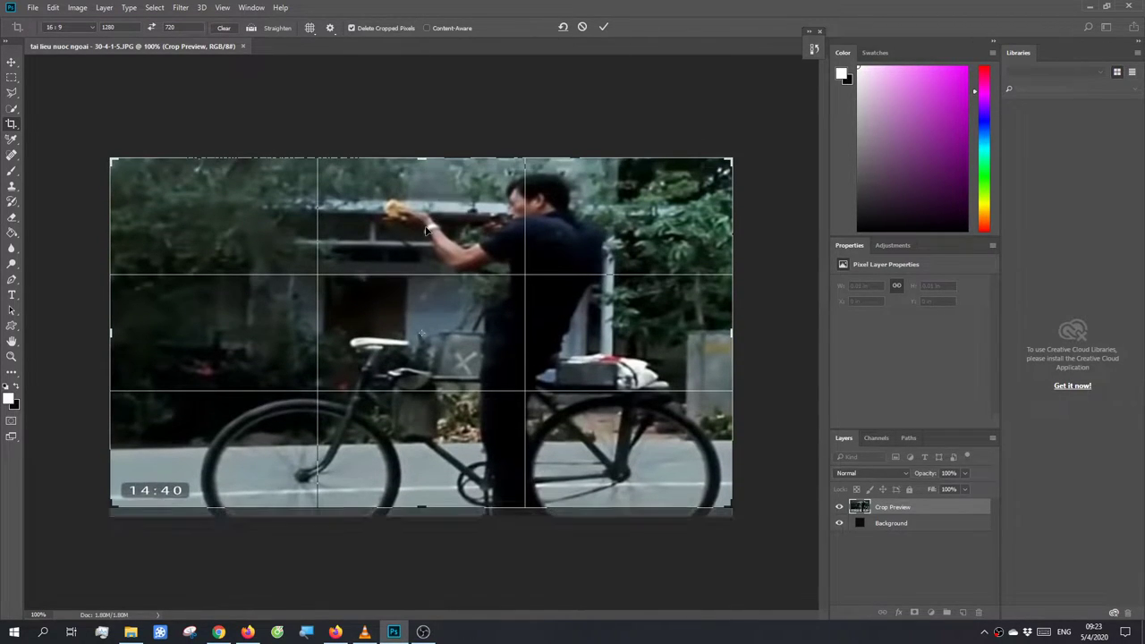
key(Return)
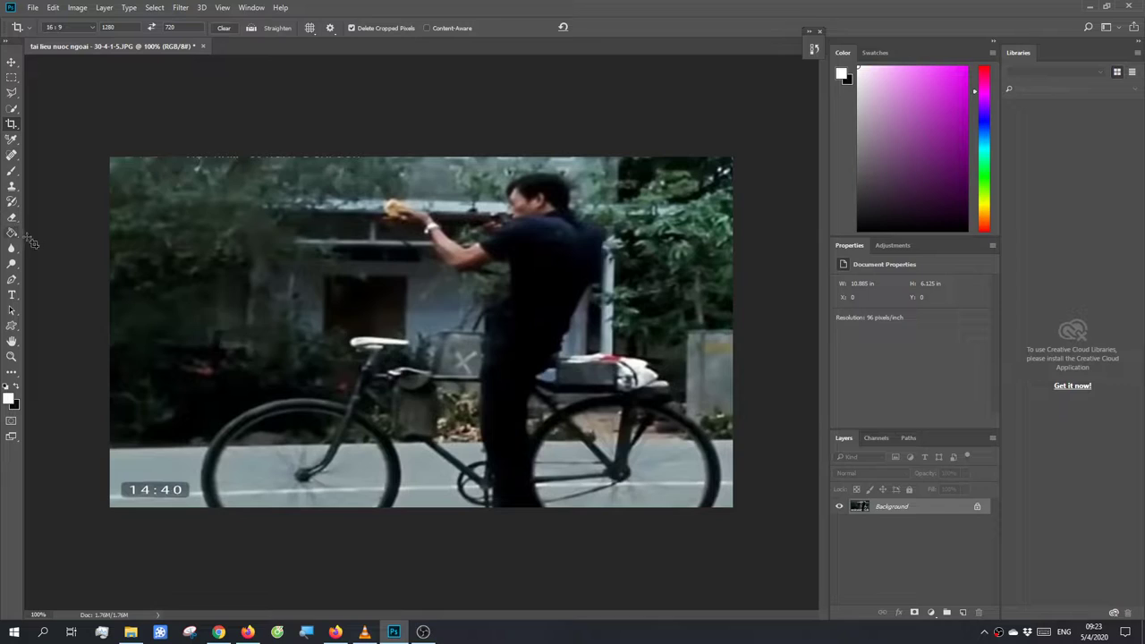
click(11, 154)
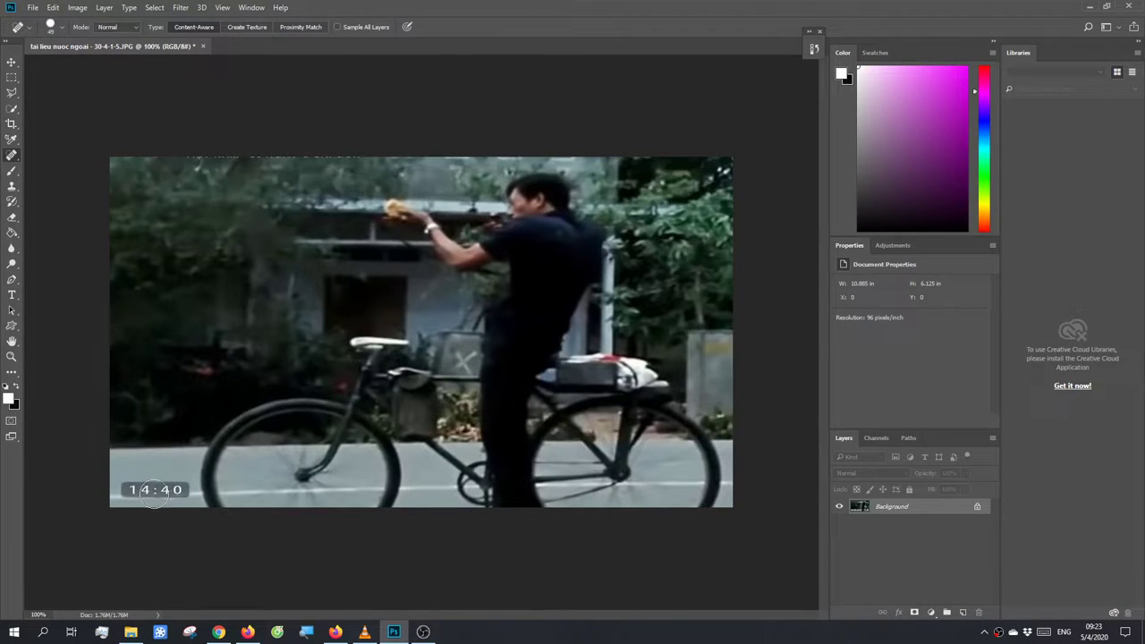
- Heal away the 14:40 timestamp, then zoom to 200% on the bottom-left road
drag(179, 490, 121, 490)
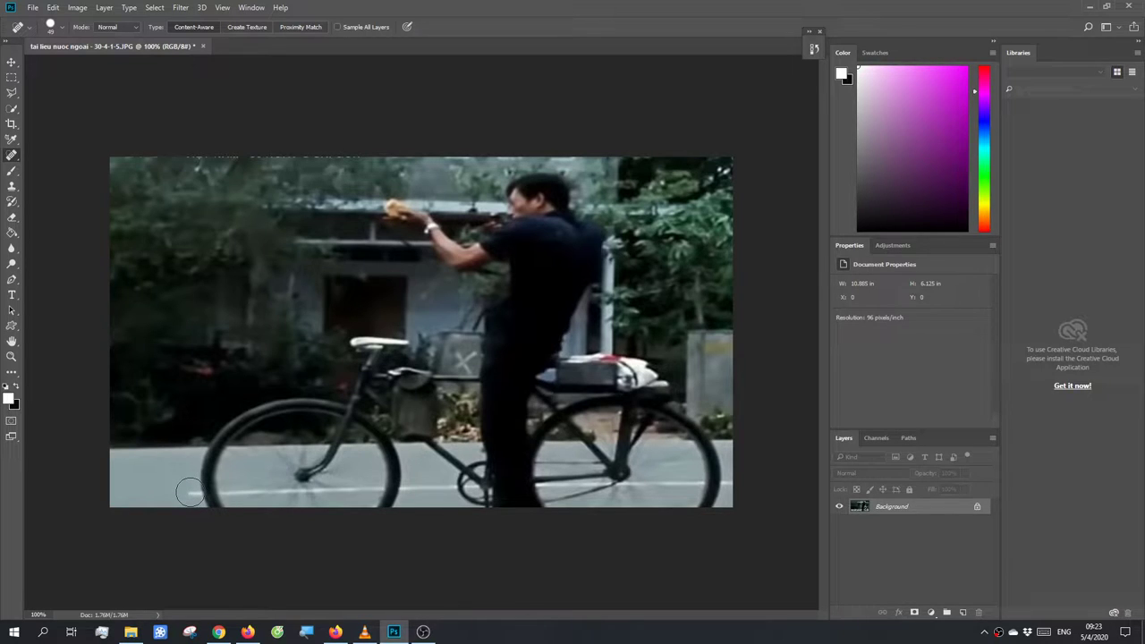
key(ctrl+plus)
scroll(189, 491, down, 2)
scroll(189, 491, down, 2)
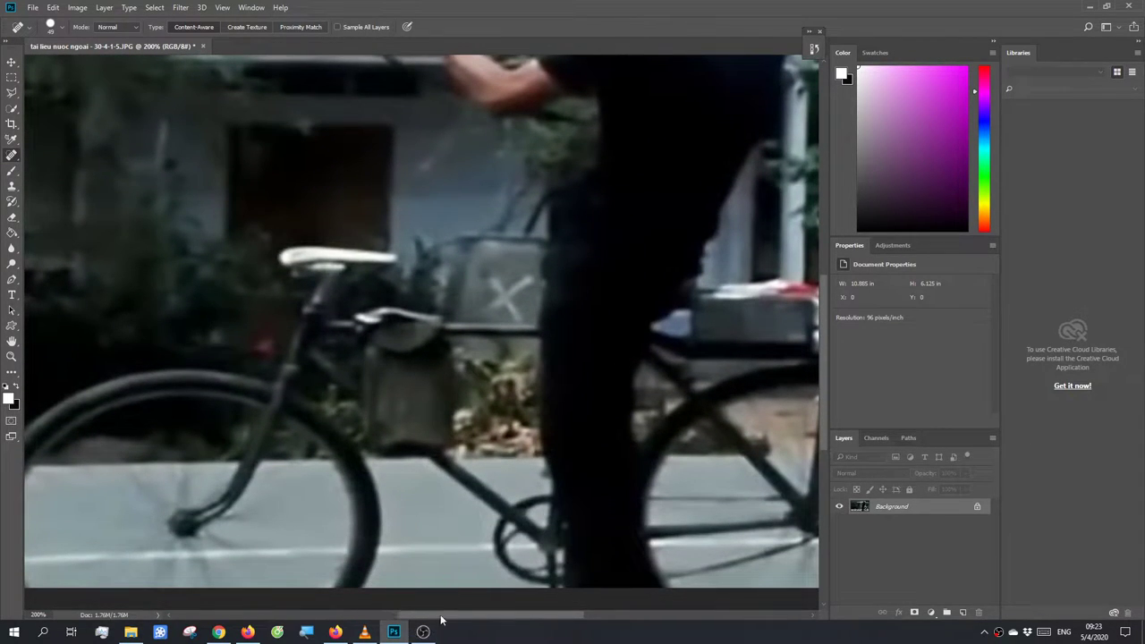
drag(440, 615, 351, 616)
scroll(201, 362, down, 2)
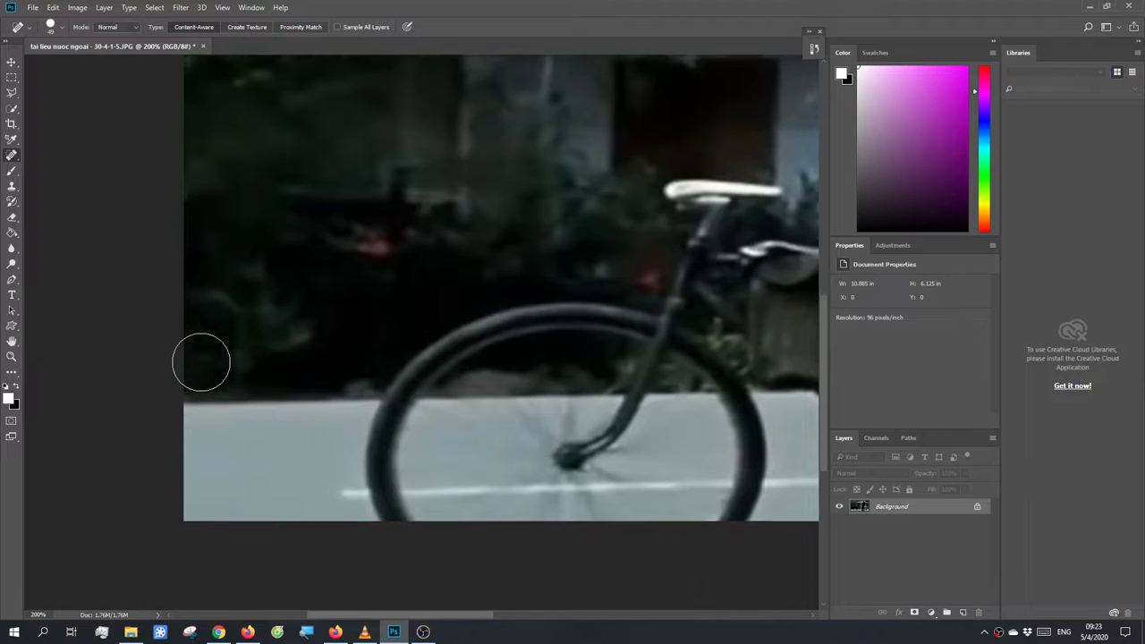
scroll(202, 362, down, 1)
- Browse the eyedropper, healing, brush and crop tool groups, settling on the Clone Stamp
alt+click(12, 139)
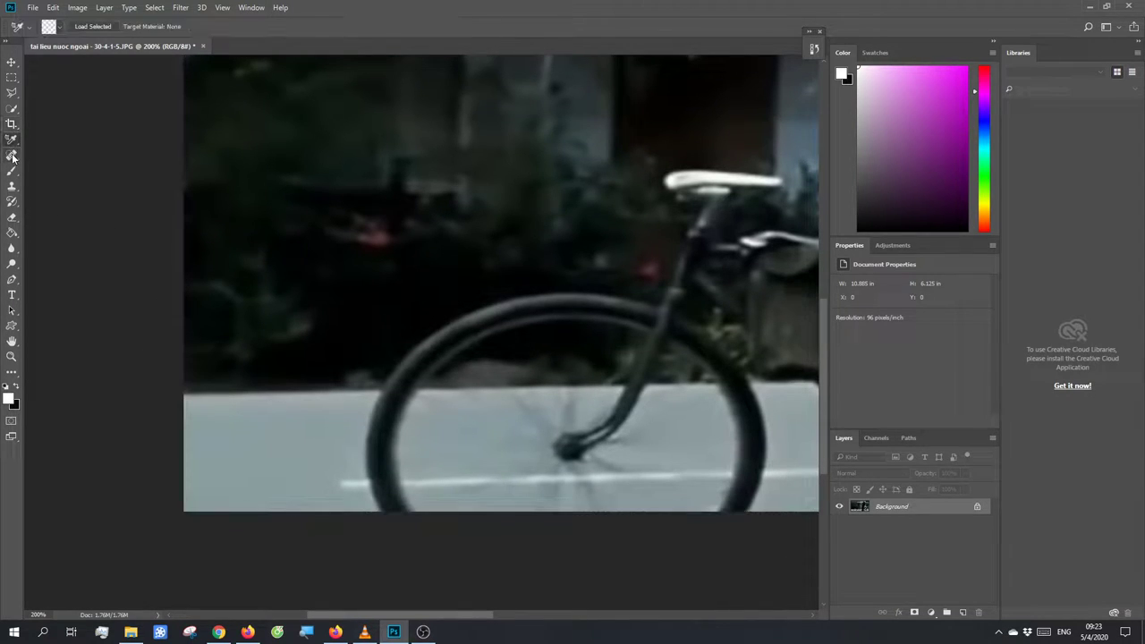
click(11, 156)
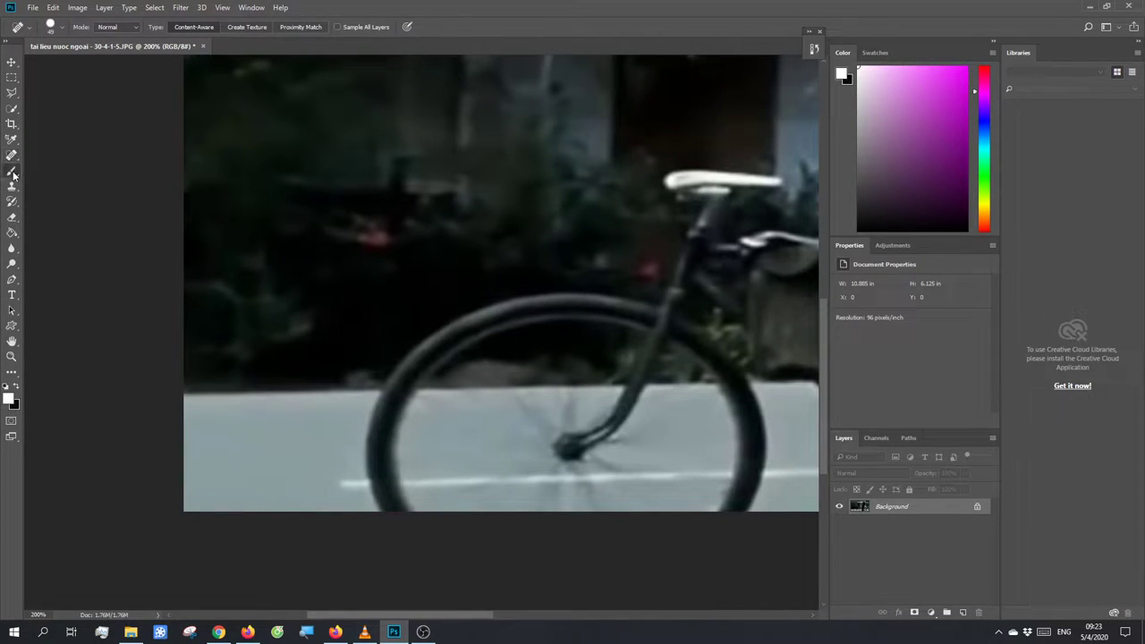
click(13, 173)
click(12, 140)
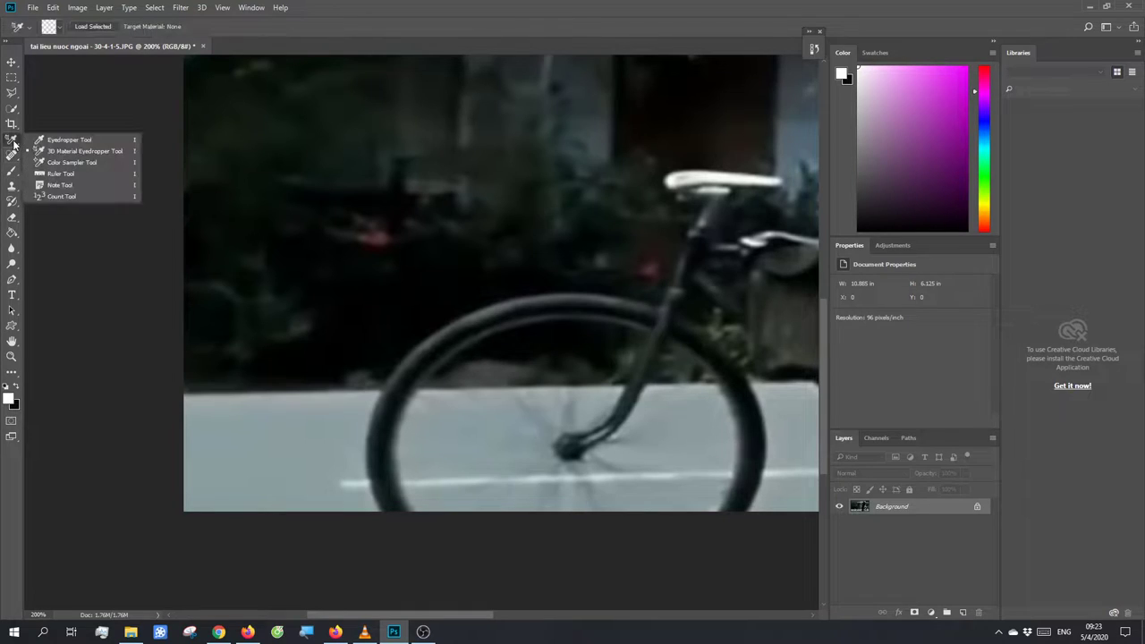
click(12, 124)
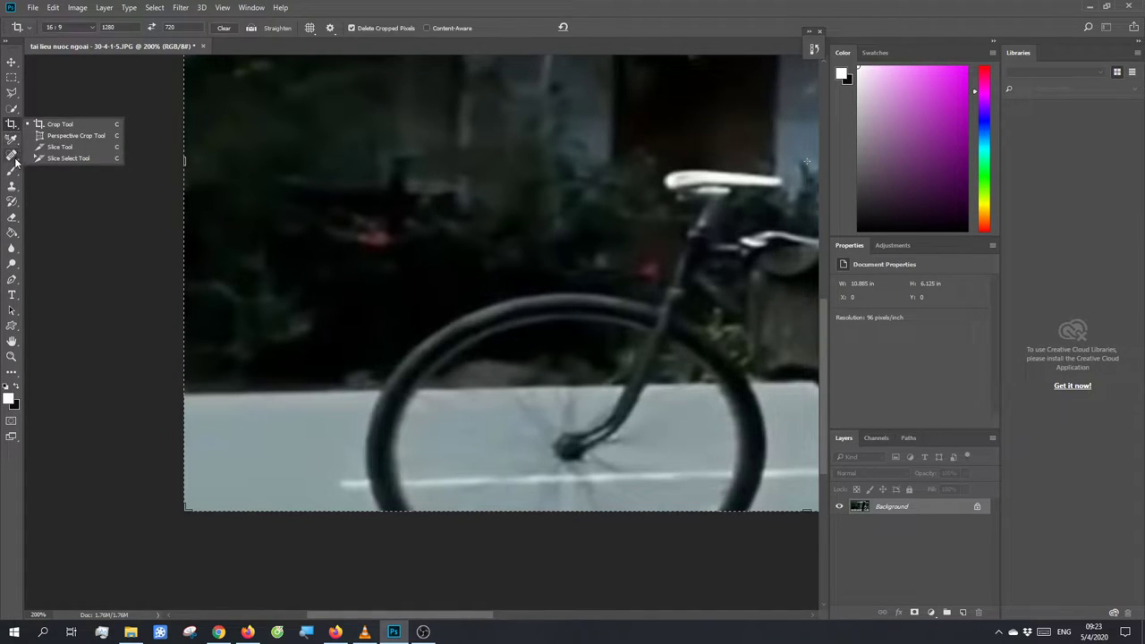
click(14, 157)
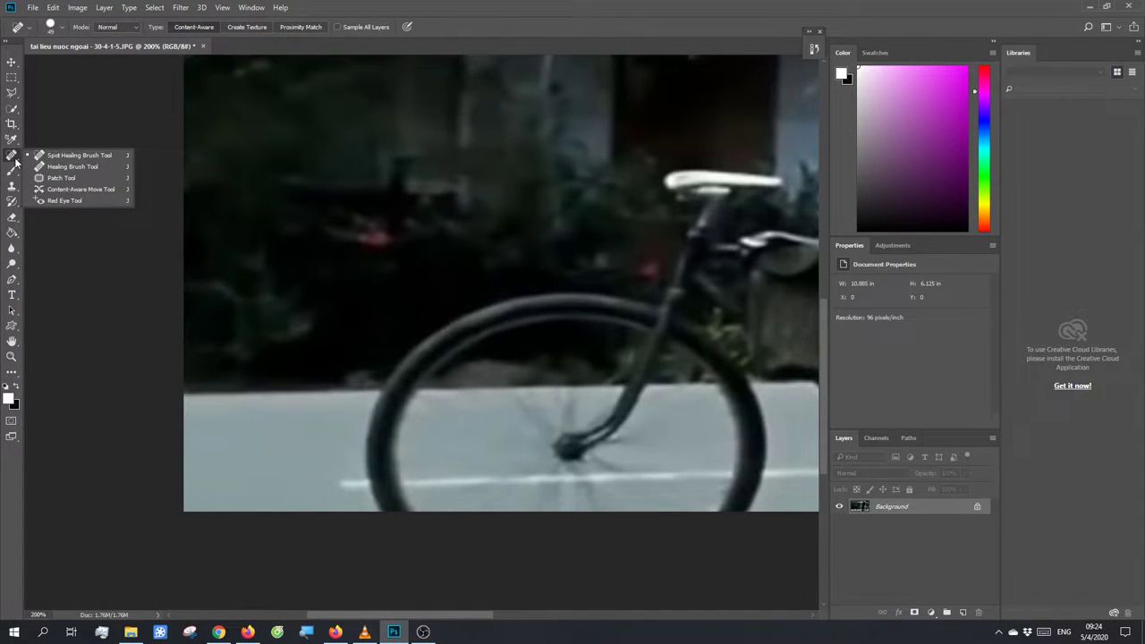
click(13, 188)
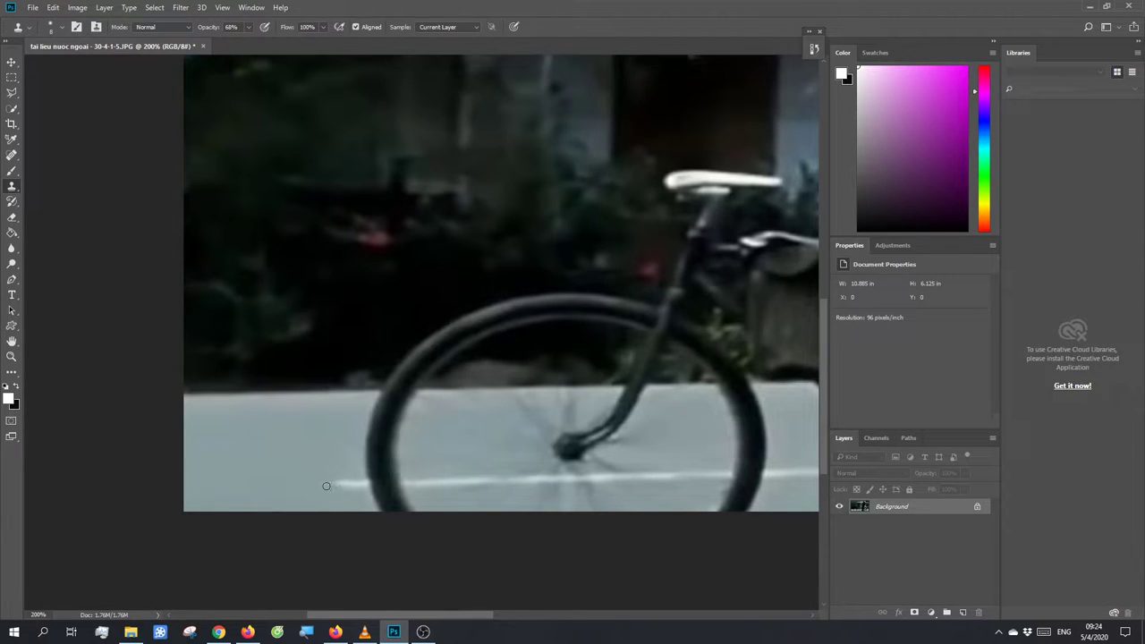
- Enlarge the clone brush, then zoom between 66.7% and 200% to check the photo
alt+right_click(346, 486)
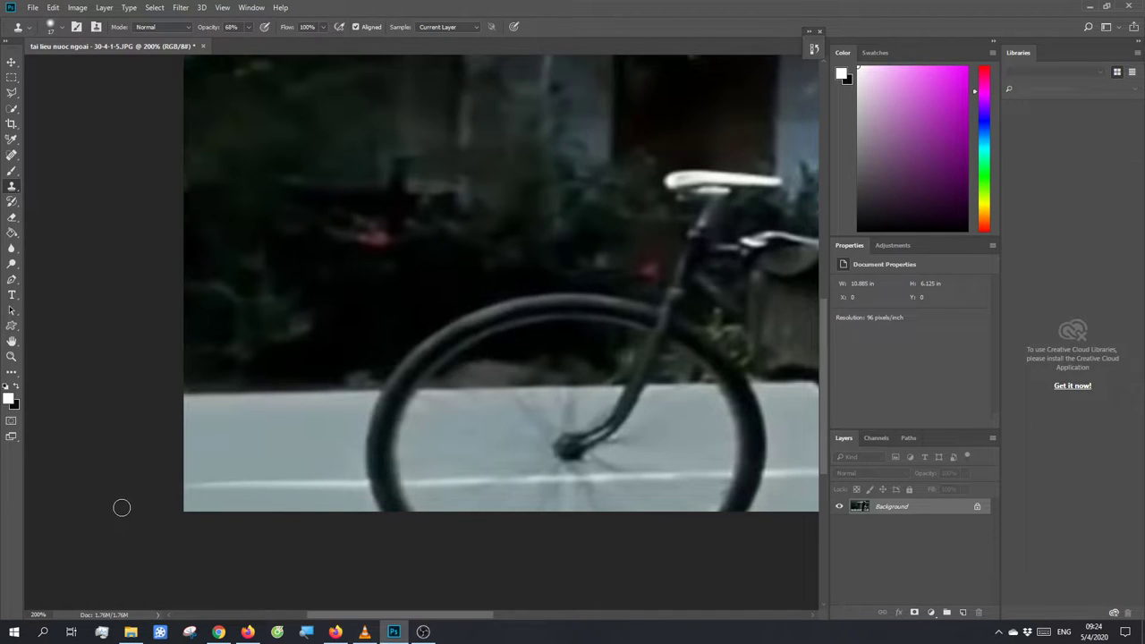
key(ctrl+minus)
key(ctrl+minus)
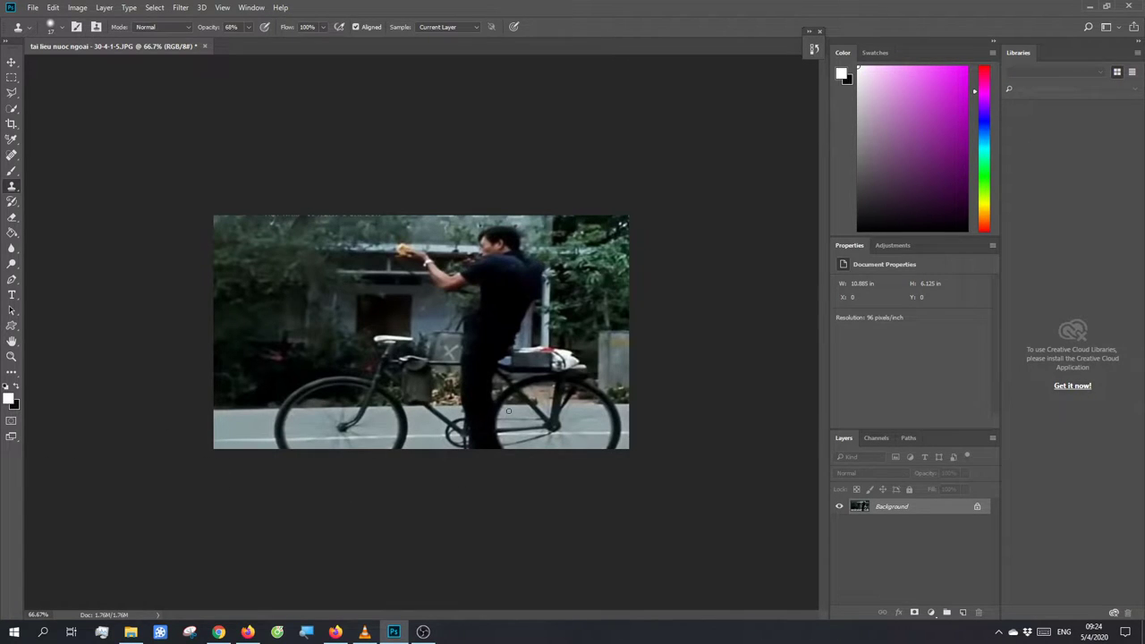
key(ctrl+plus)
key(ctrl+minus)
key(ctrl+plus)
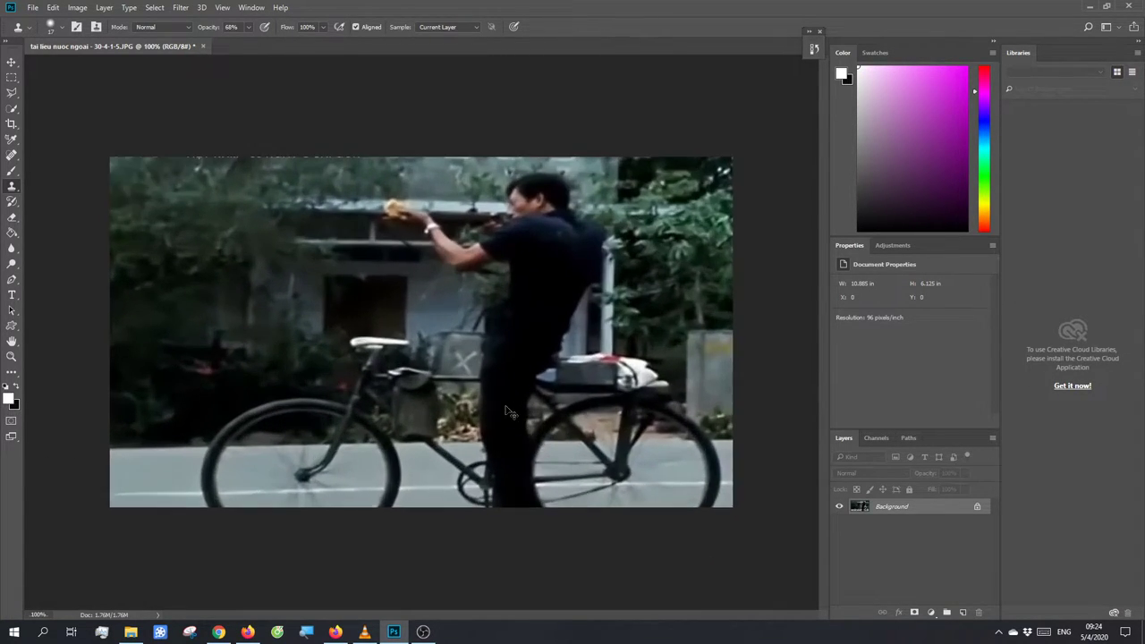
key(ctrl+plus)
key(ctrl+minus)
key(ctrl+minus)
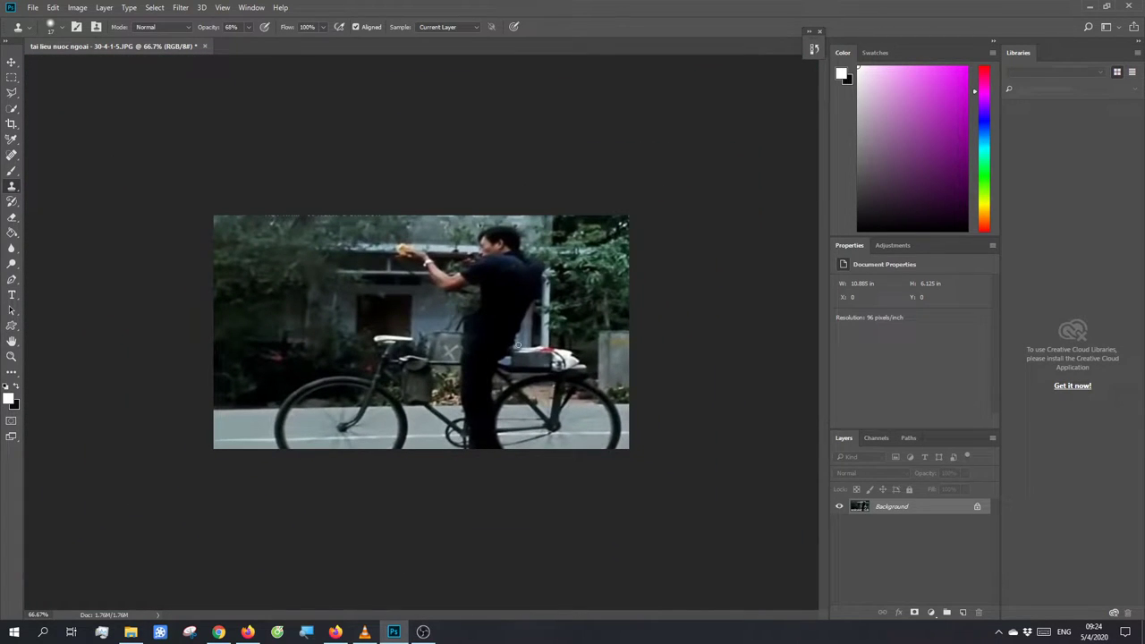
- Spot-heal the strip along the top edge, dismiss the error message, and zoom to 100%
click(13, 157)
drag(223, 215, 497, 213)
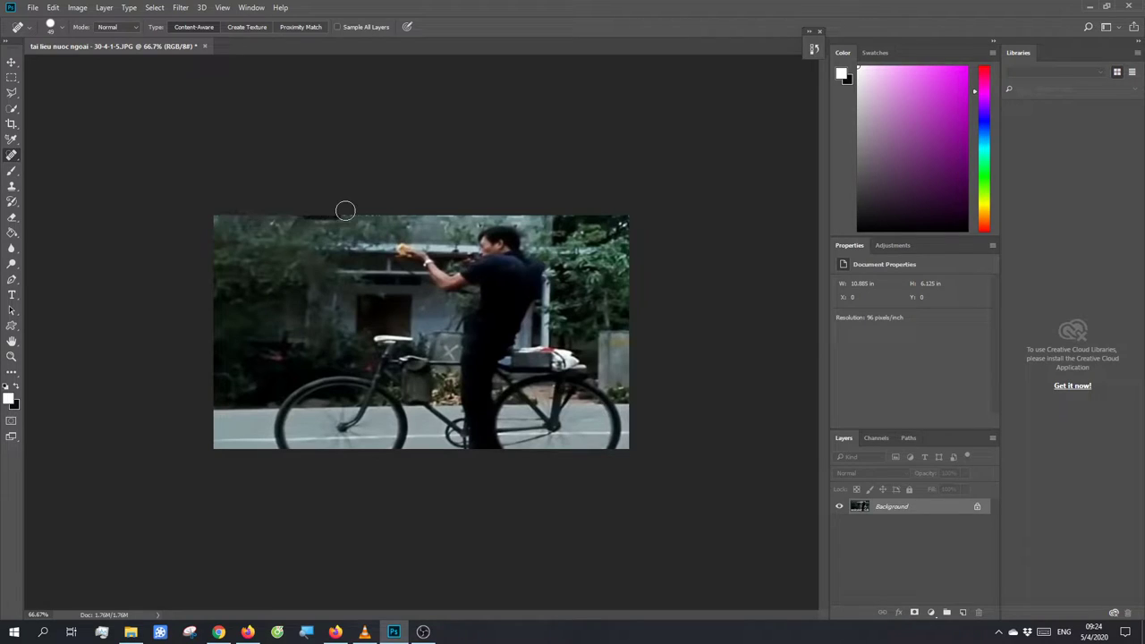
click(694, 198)
click(581, 242)
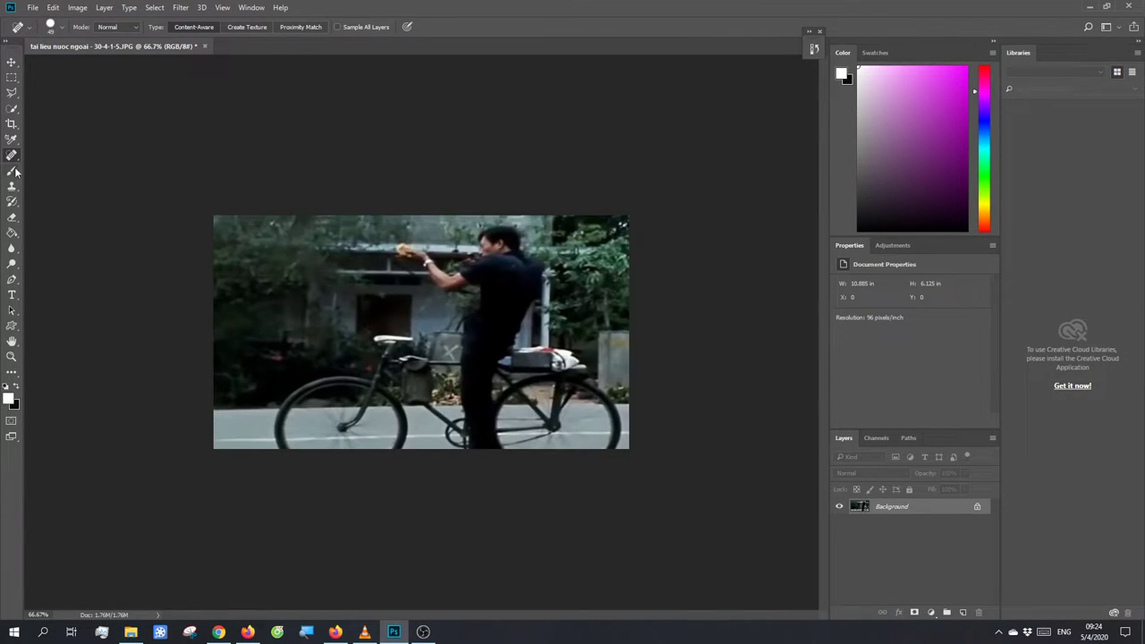
key(ctrl+plus)
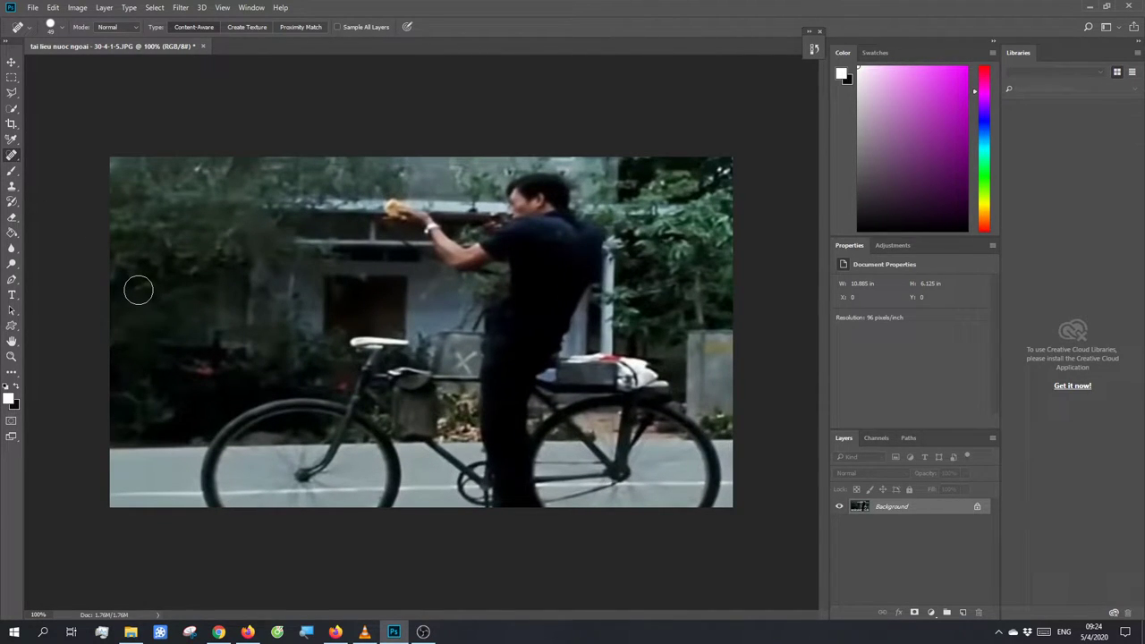
click(12, 263)
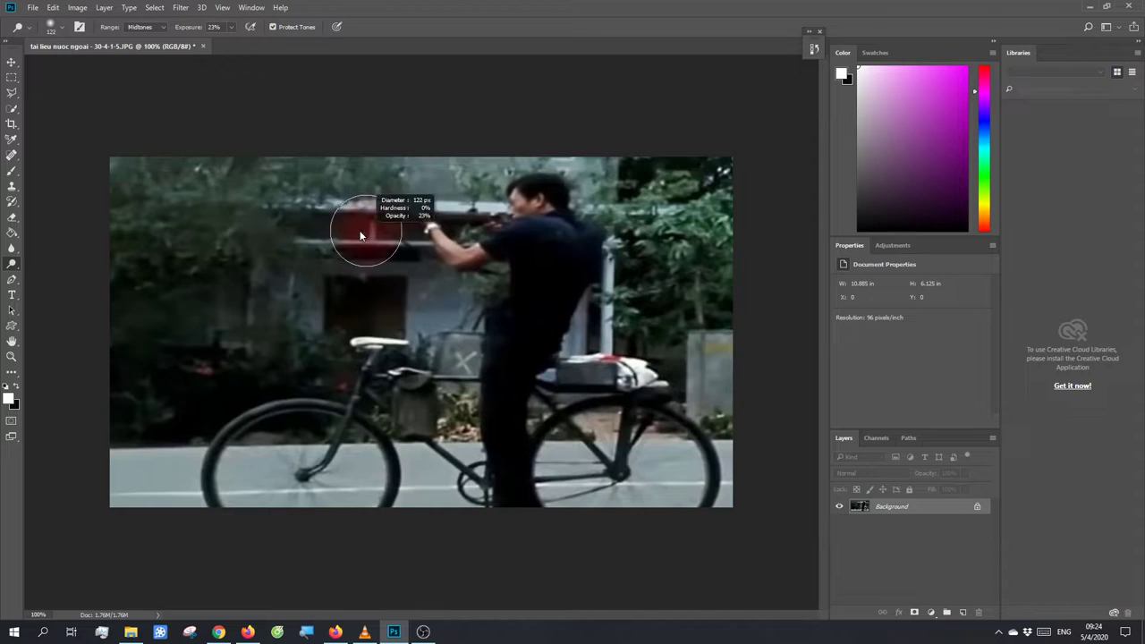
- Dodge the man's arm, shoulder, back and the bicycle with a 60 px brush
drag(361, 235, 345, 231)
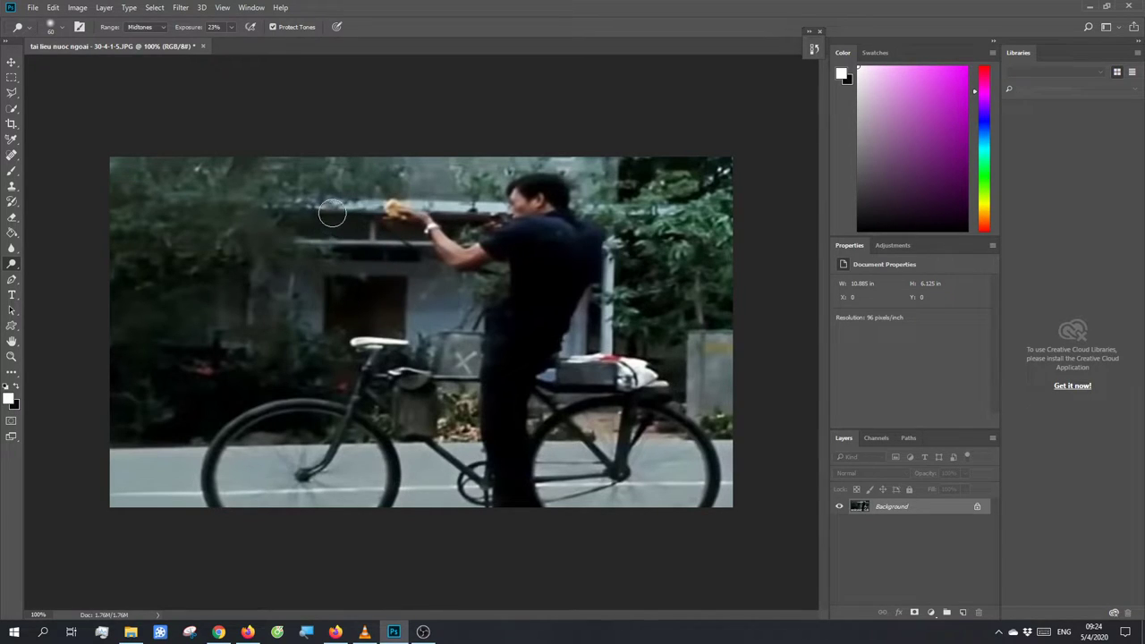
mouse_move(435, 227)
mouse_down()
mouse_move(499, 253)
mouse_move(580, 221)
mouse_move(533, 260)
mouse_move(509, 332)
mouse_move(539, 358)
mouse_move(525, 340)
mouse_move(515, 451)
mouse_move(521, 463)
mouse_move(614, 404)
mouse_move(697, 489)
mouse_move(621, 381)
mouse_move(403, 367)
mouse_move(371, 349)
mouse_move(369, 395)
mouse_move(273, 409)
mouse_move(228, 469)
mouse_move(370, 483)
mouse_move(311, 434)
mouse_move(337, 432)
mouse_move(301, 426)
mouse_move(378, 423)
mouse_move(405, 408)
mouse_move(498, 455)
mouse_move(499, 491)
mouse_move(570, 402)
mouse_move(657, 513)
mouse_move(529, 486)
mouse_move(510, 442)
mouse_move(510, 389)
mouse_move(538, 308)
mouse_move(567, 314)
mouse_move(591, 253)
mouse_move(549, 208)
mouse_move(461, 262)
mouse_move(369, 218)
mouse_move(389, 216)
mouse_move(339, 215)
mouse_move(411, 224)
mouse_up()
mouse_move(464, 255)
mouse_down()
mouse_move(534, 215)
mouse_move(502, 228)
mouse_move(568, 239)
mouse_move(524, 268)
mouse_move(509, 335)
mouse_move(585, 238)
mouse_move(513, 447)
mouse_move(454, 383)
mouse_move(368, 340)
mouse_move(379, 397)
mouse_move(264, 407)
mouse_move(240, 435)
mouse_up()
mouse_move(383, 494)
mouse_down()
mouse_move(604, 382)
mouse_move(620, 381)
mouse_move(555, 435)
mouse_move(668, 472)
mouse_up()
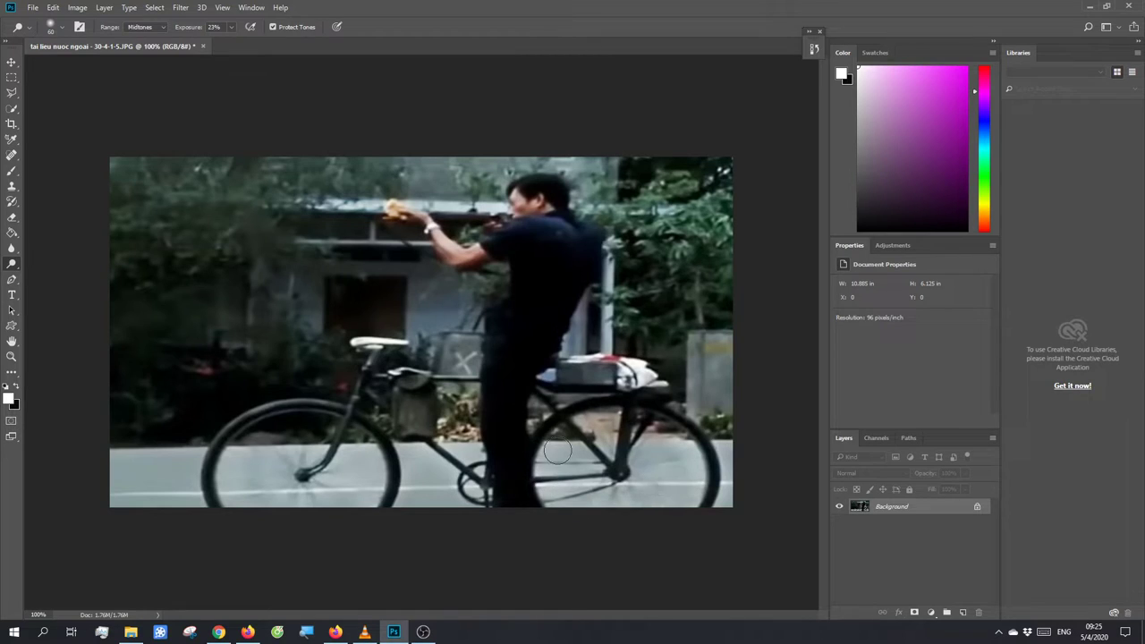
key(ctrl+minus)
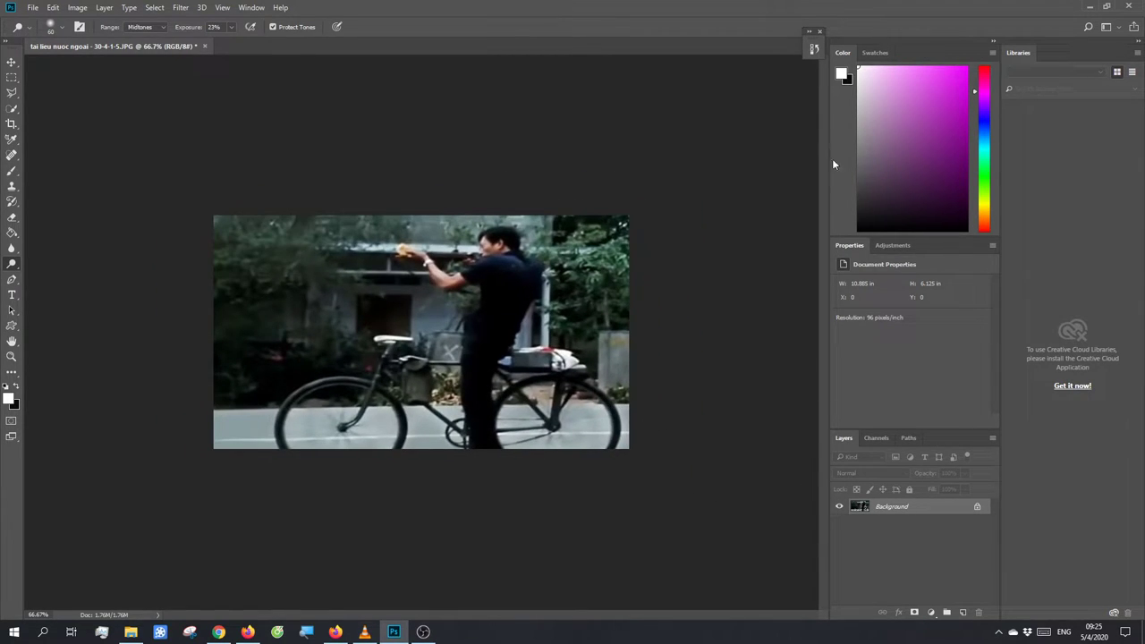
click(814, 49)
click(737, 203)
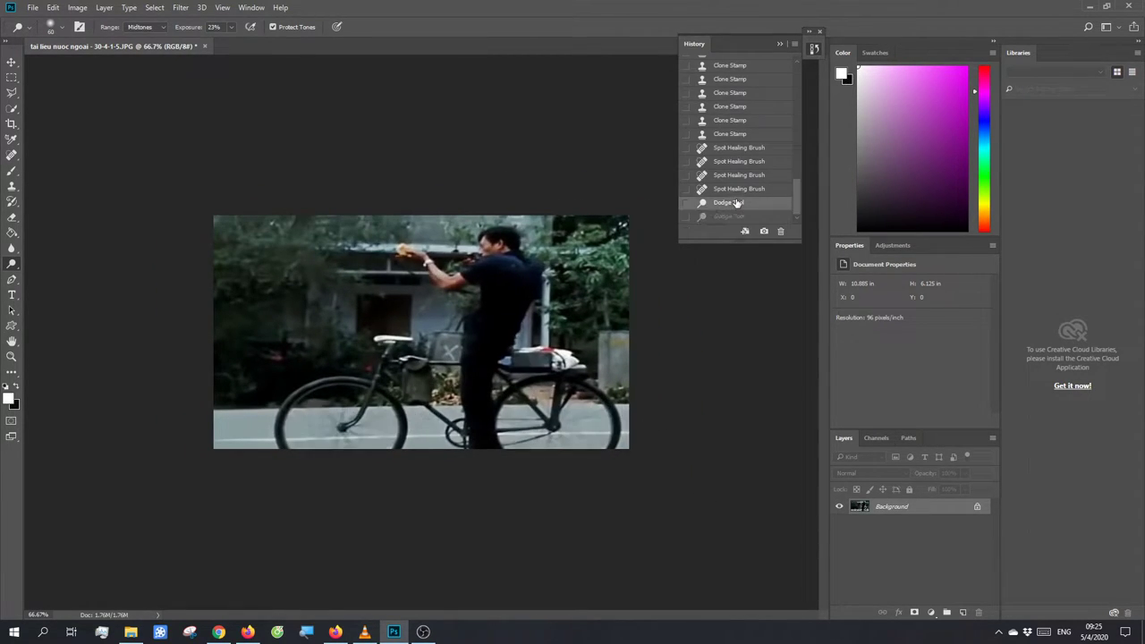
click(736, 218)
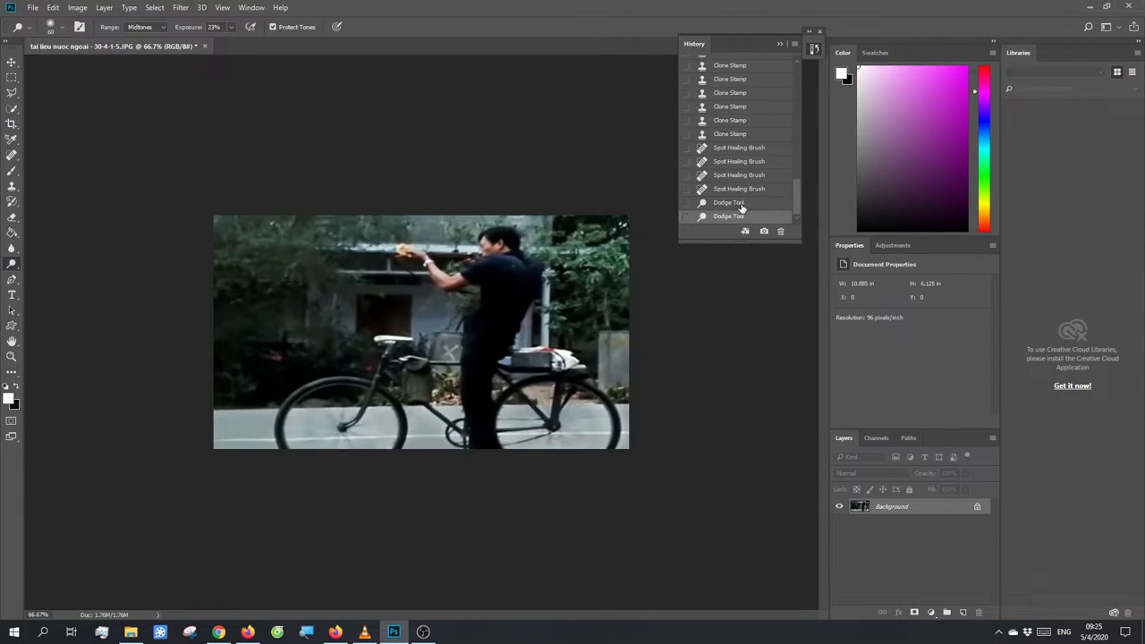
click(739, 204)
click(732, 218)
key(ctrl+z)
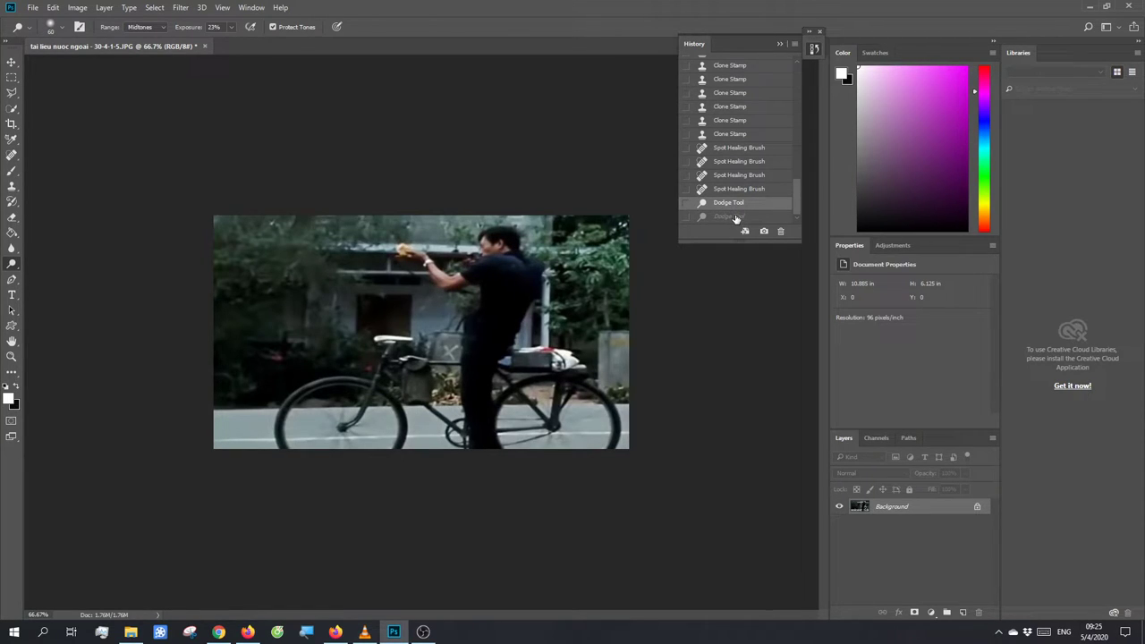
click(739, 218)
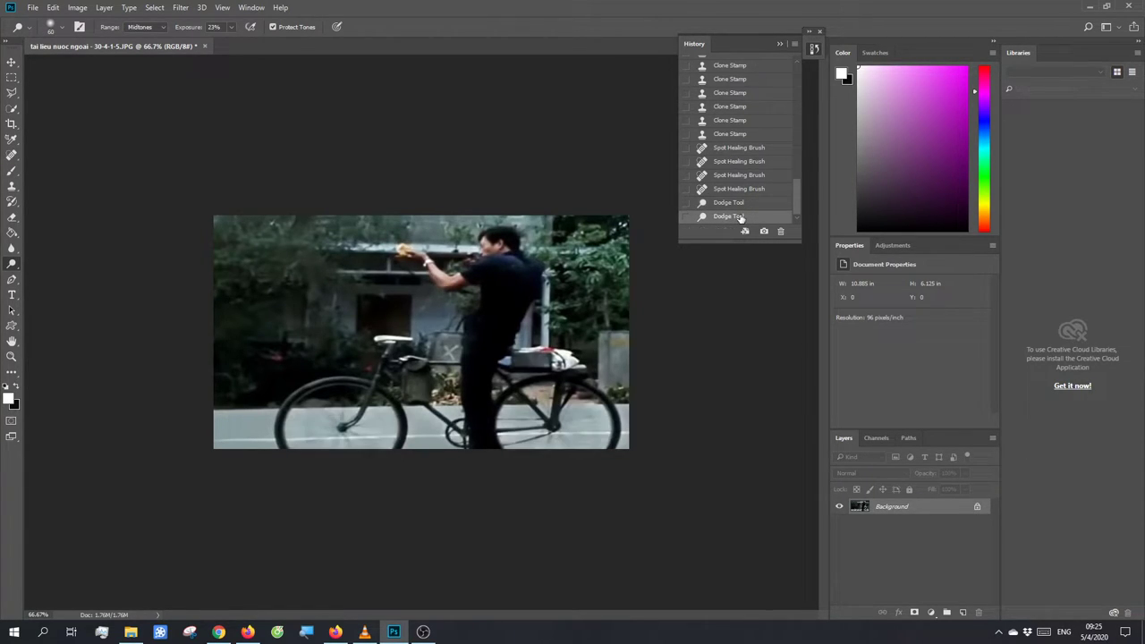
key(ctrl+minus)
key(ctrl+minus)
key(ctrl+plus)
click(779, 43)
key(ctrl+plus)
key(ctrl+plus)
key(ctrl+plus)
key(ctrl+minus)
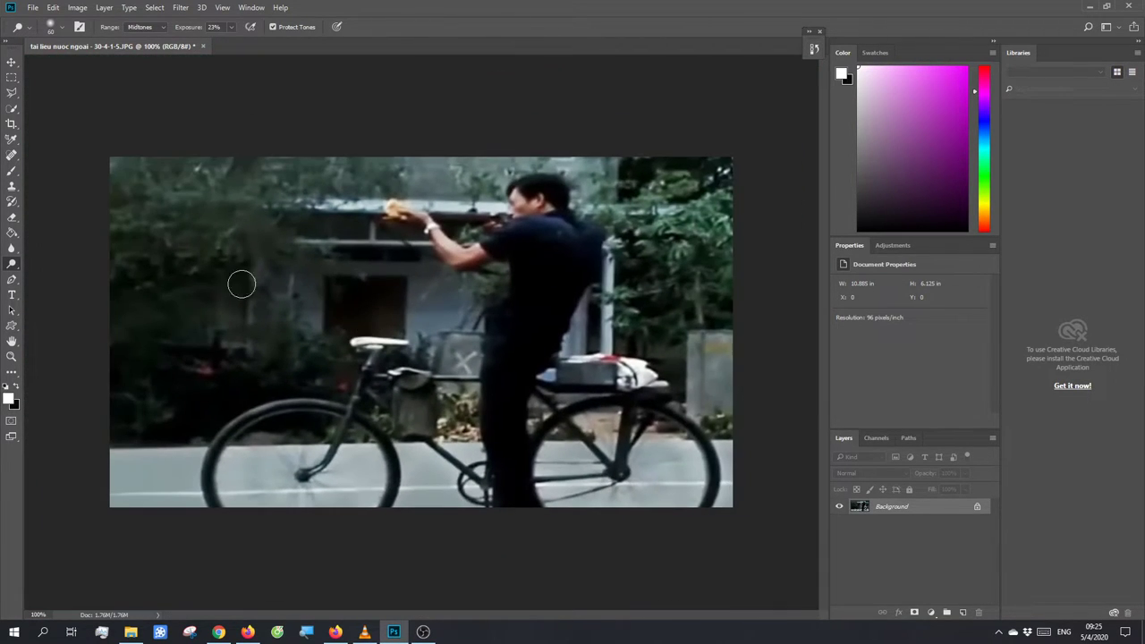
- Brighten the midtones by bending the RGB curve upward in Curves
key(ctrl+m)
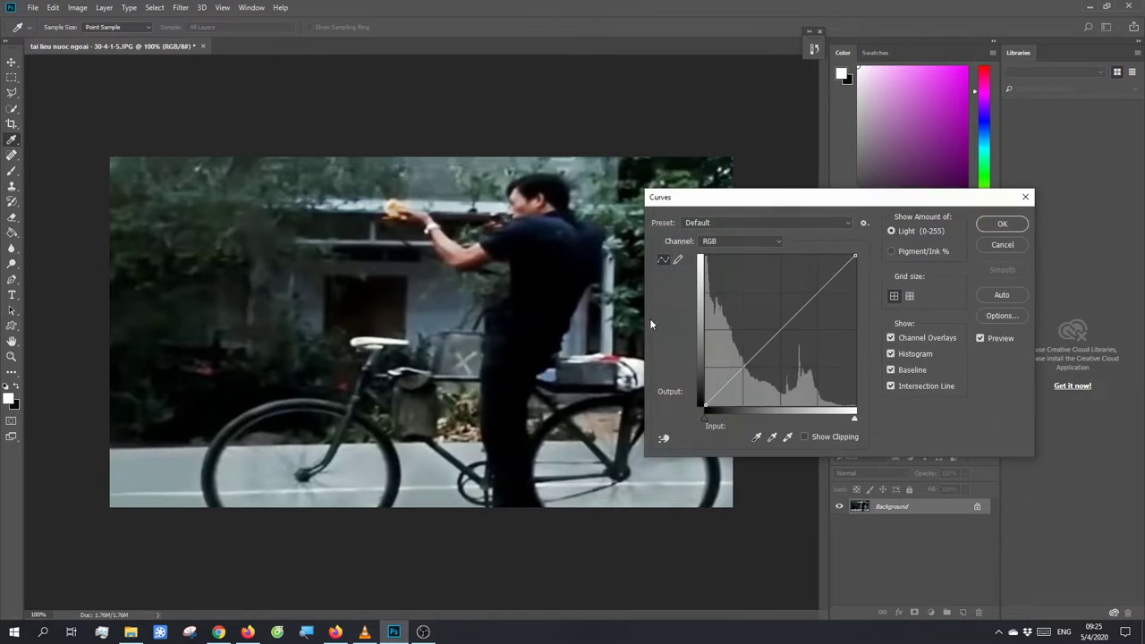
drag(776, 341, 764, 326)
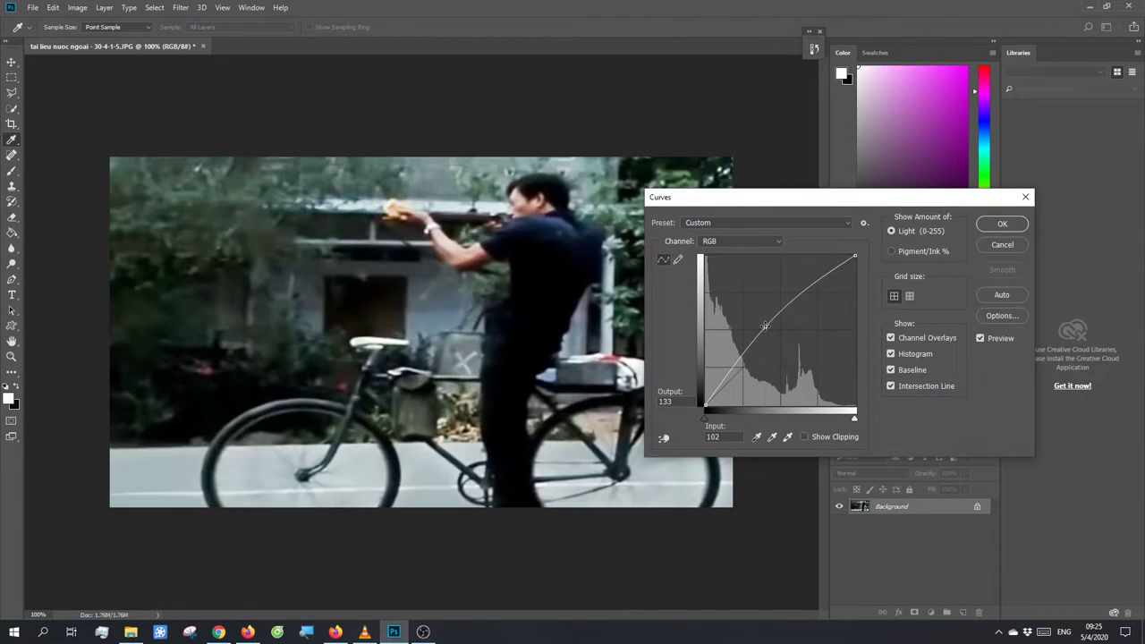
click(1003, 223)
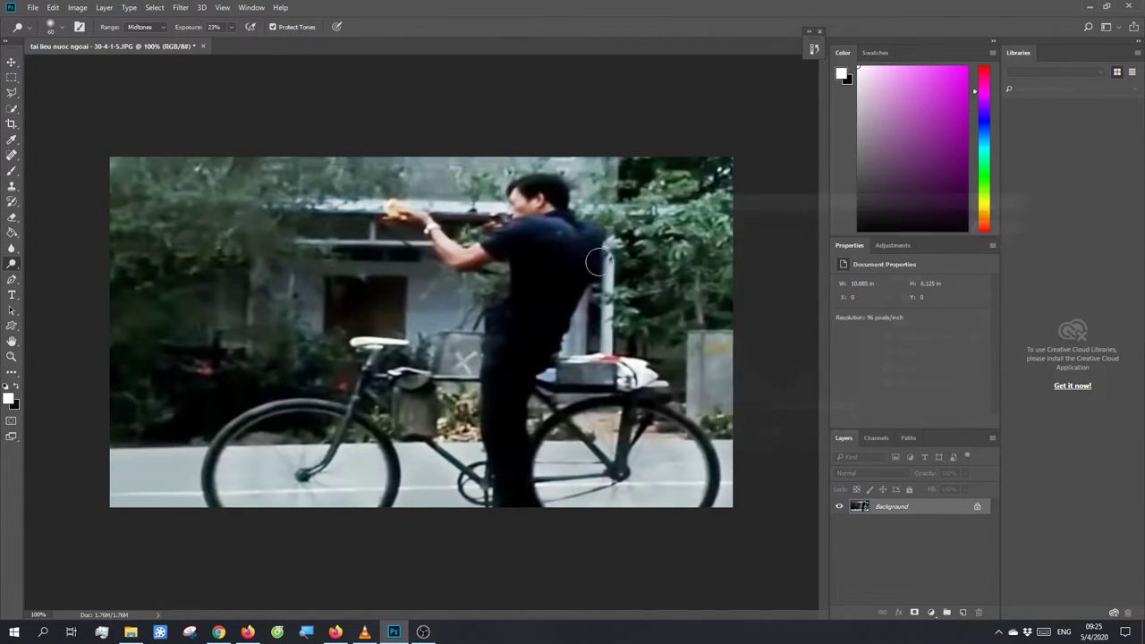
- Apply a Brightness/Contrast adjustment with contrast set to 18
click(77, 8)
click(241, 38)
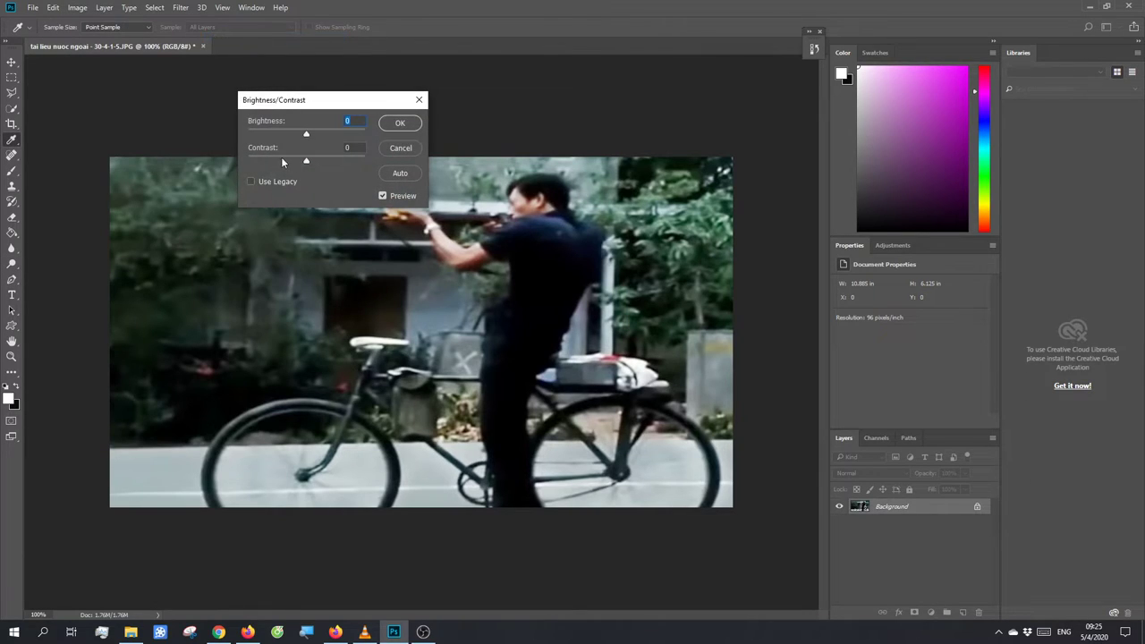
drag(348, 99, 589, 74)
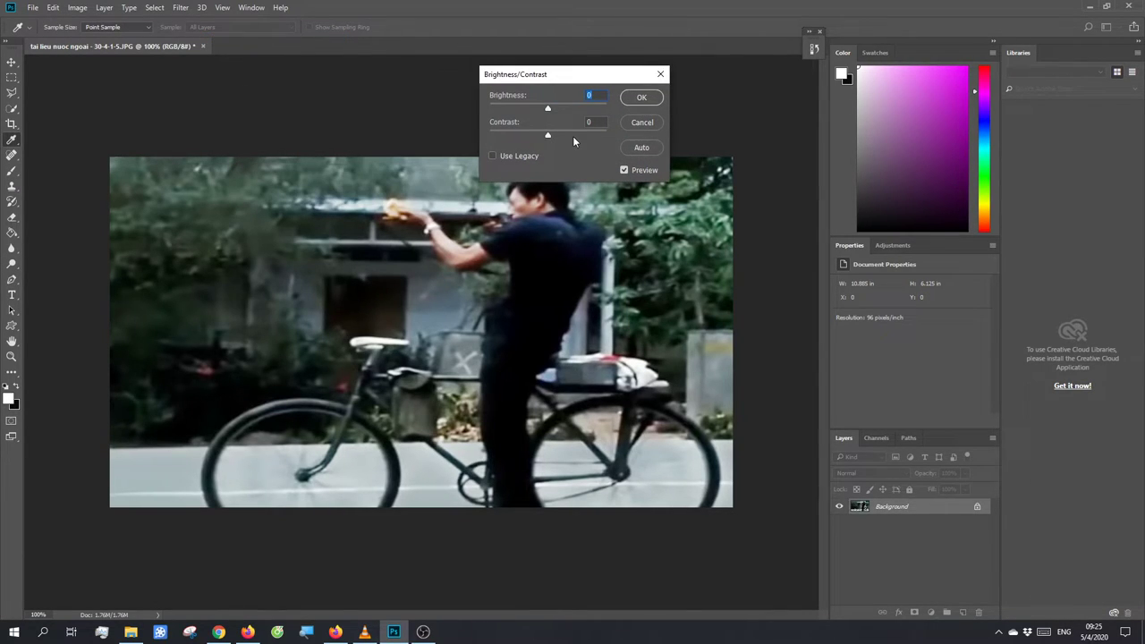
mouse_move(577, 136)
mouse_down()
mouse_move(561, 144)
mouse_move(546, 111)
mouse_up()
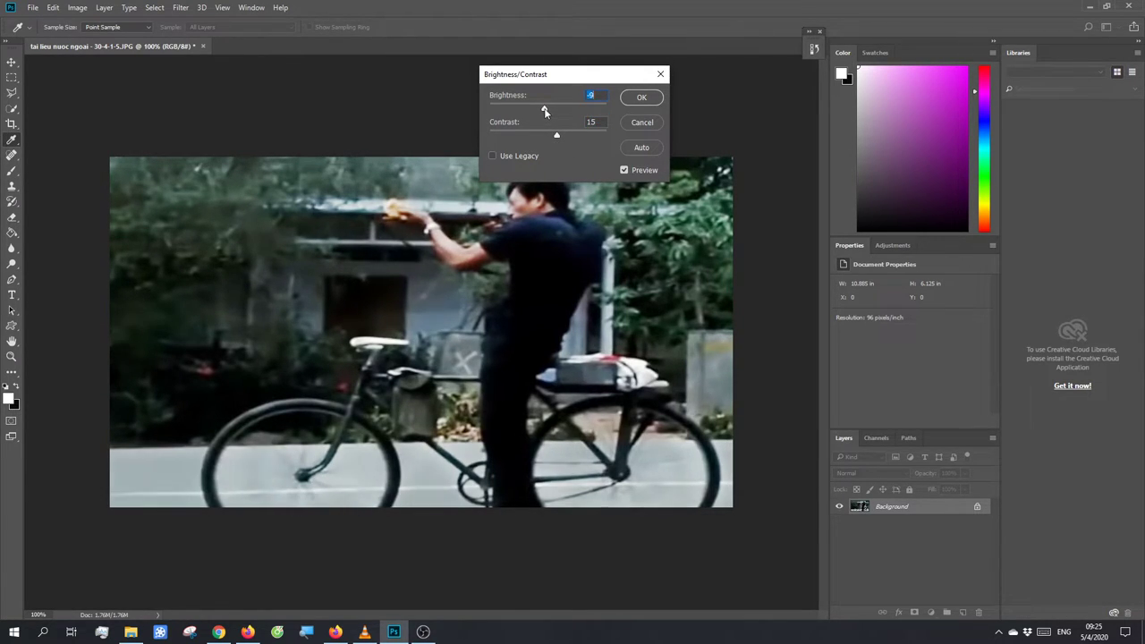
drag(555, 137, 559, 137)
click(624, 101)
key(o)
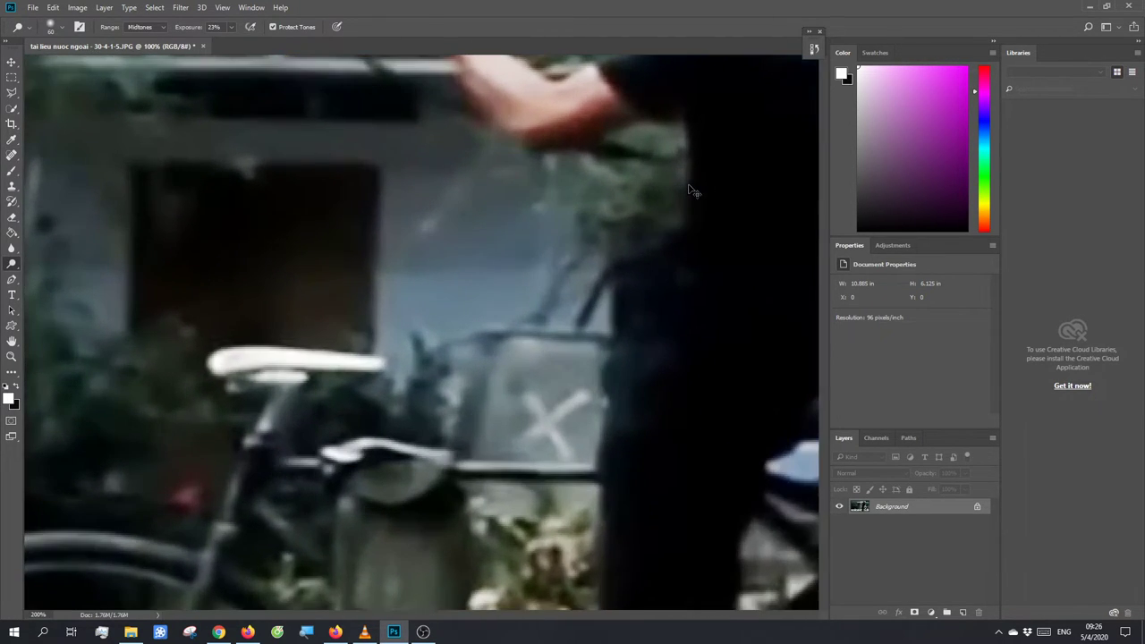
- Zoom in on the outstretched arm, dodge around it with a 7 px brush, then zoom out
scroll(555, 250, up, 3)
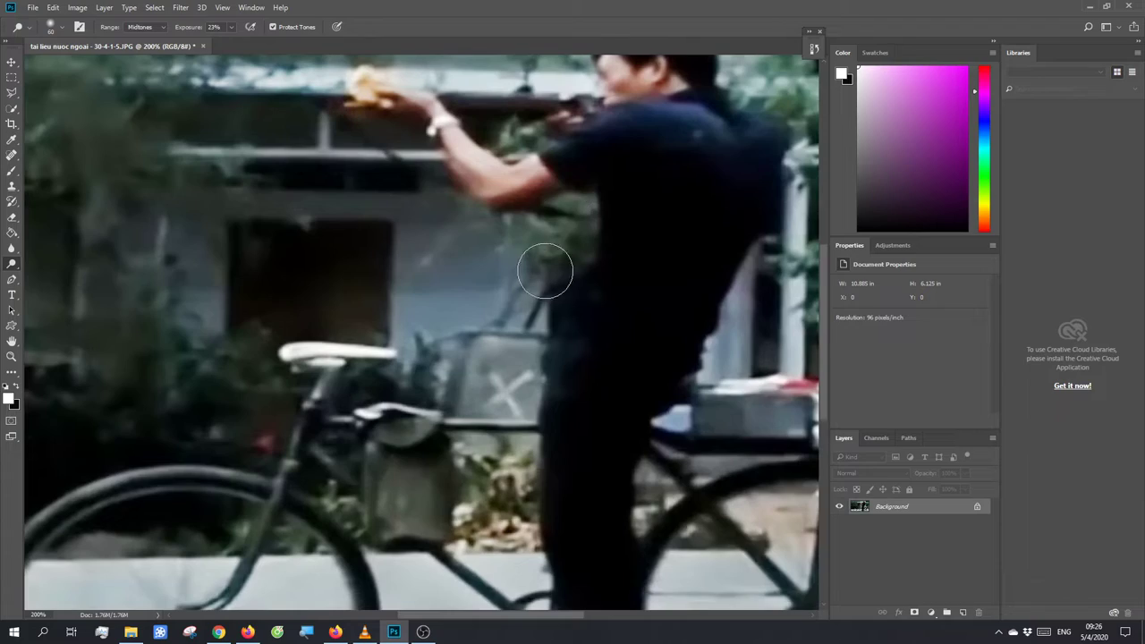
scroll(453, 323, up, 1)
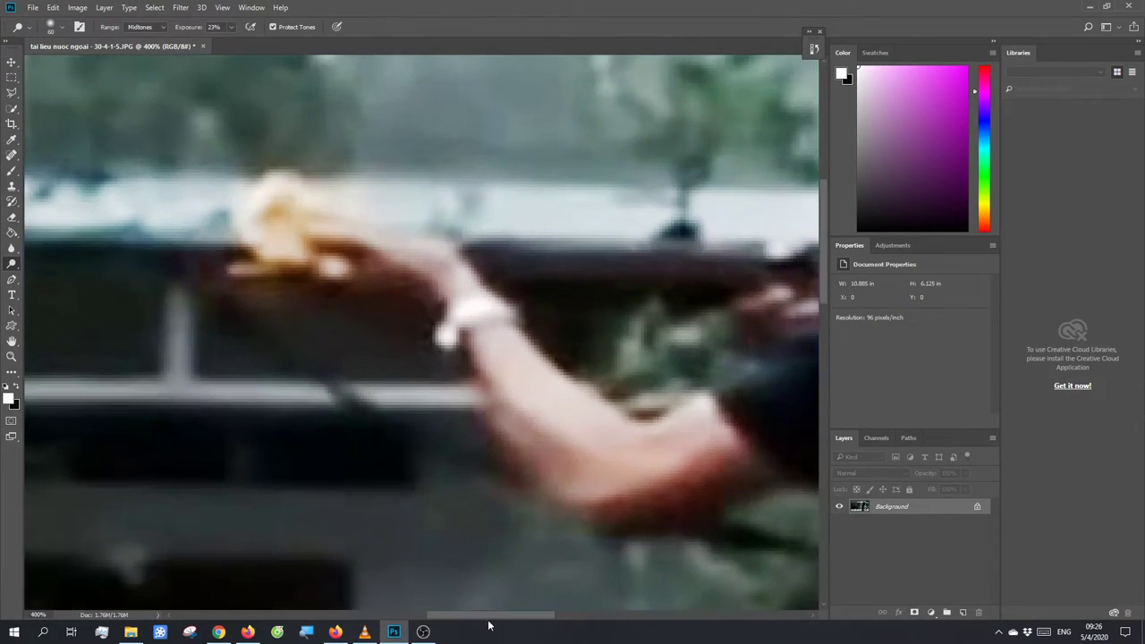
scroll(409, 583, up, 2)
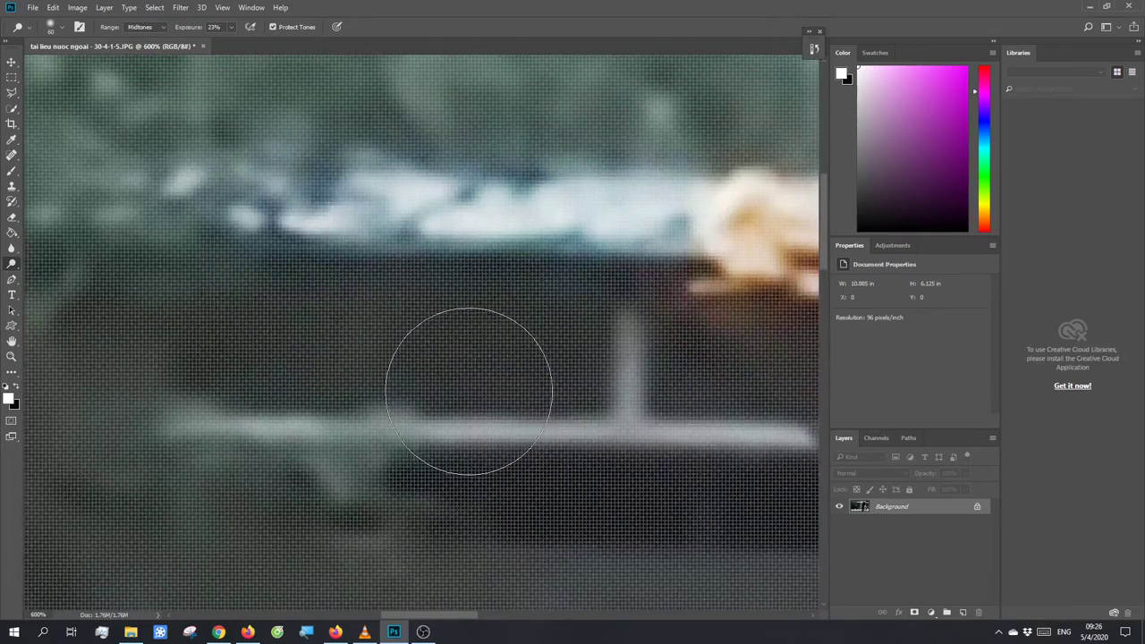
scroll(435, 384, up, 2)
drag(265, 355, 170, 353)
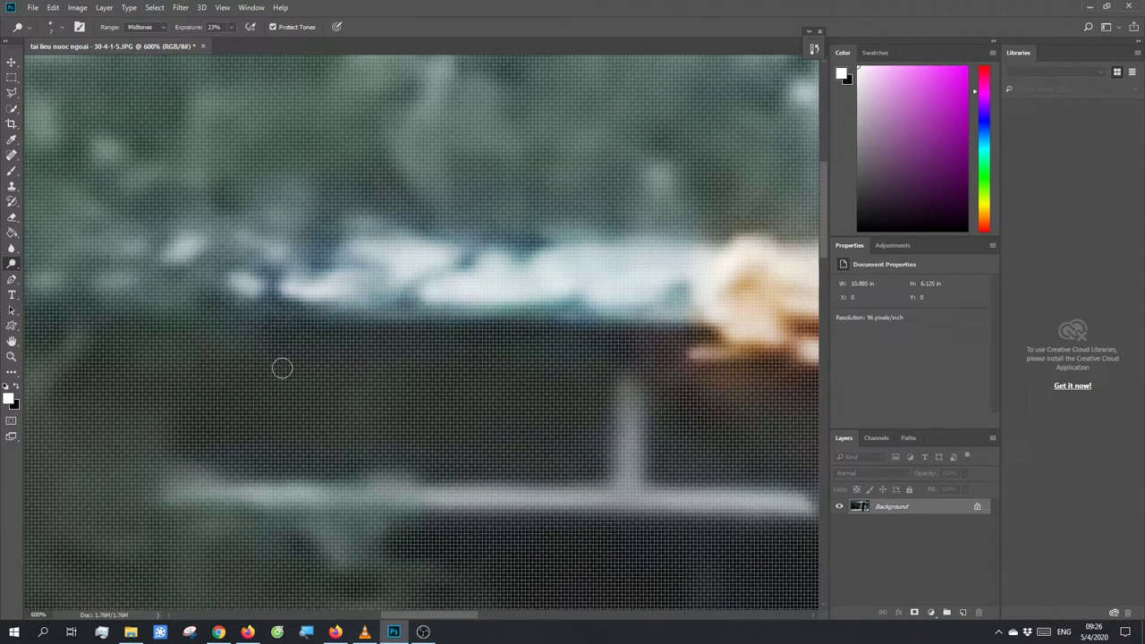
scroll(452, 366, down, 1)
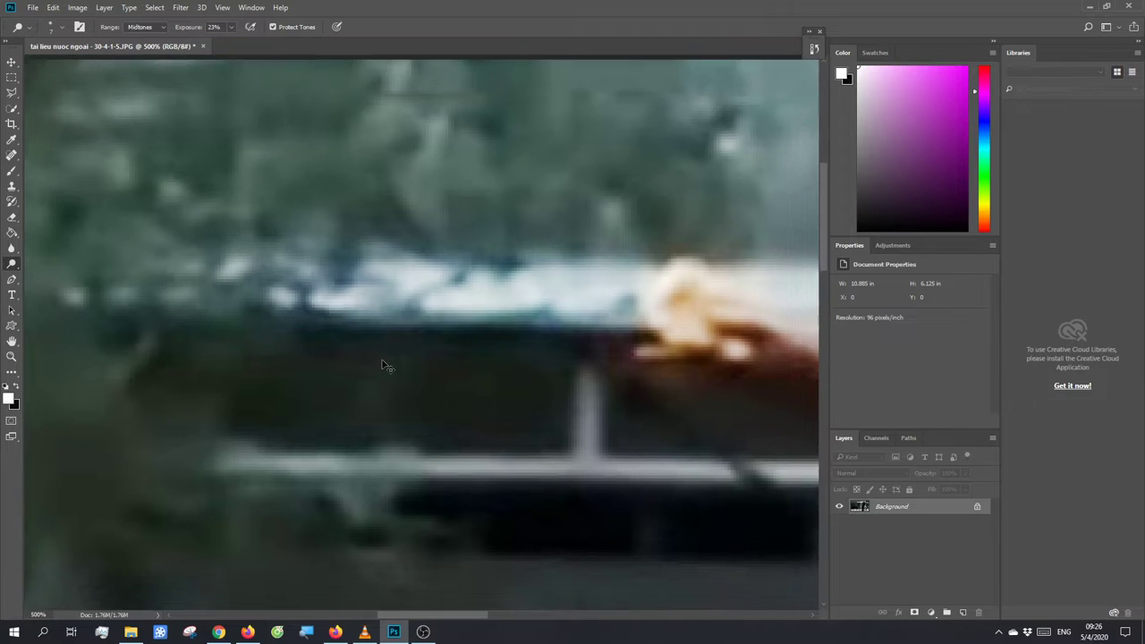
scroll(371, 364, down, 1)
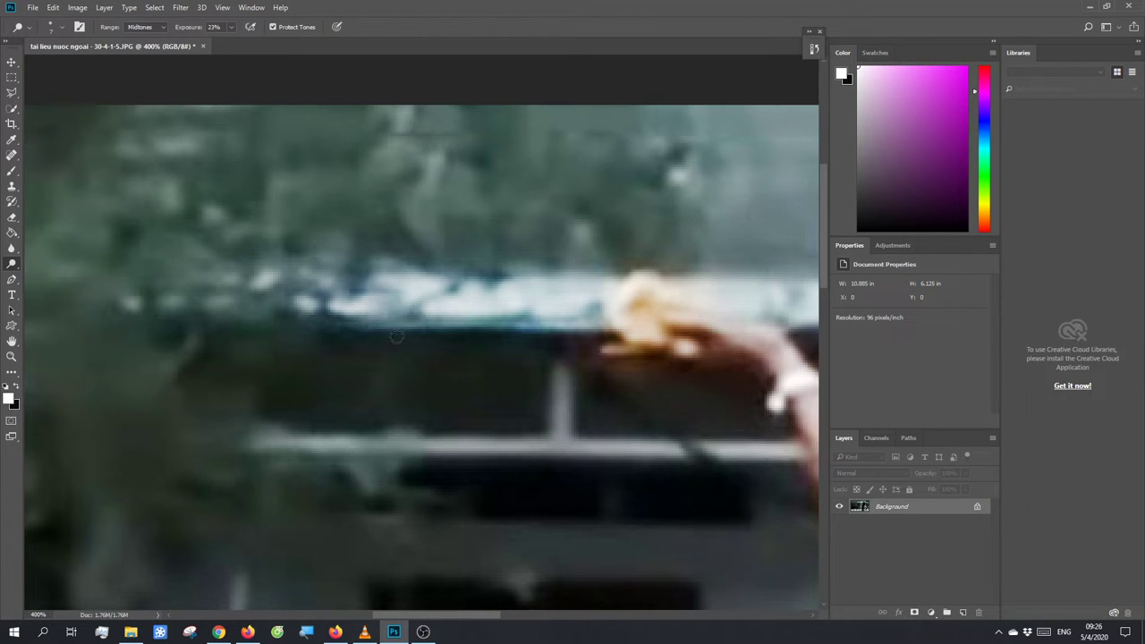
scroll(617, 327, down, 2)
scroll(698, 383, down, 2)
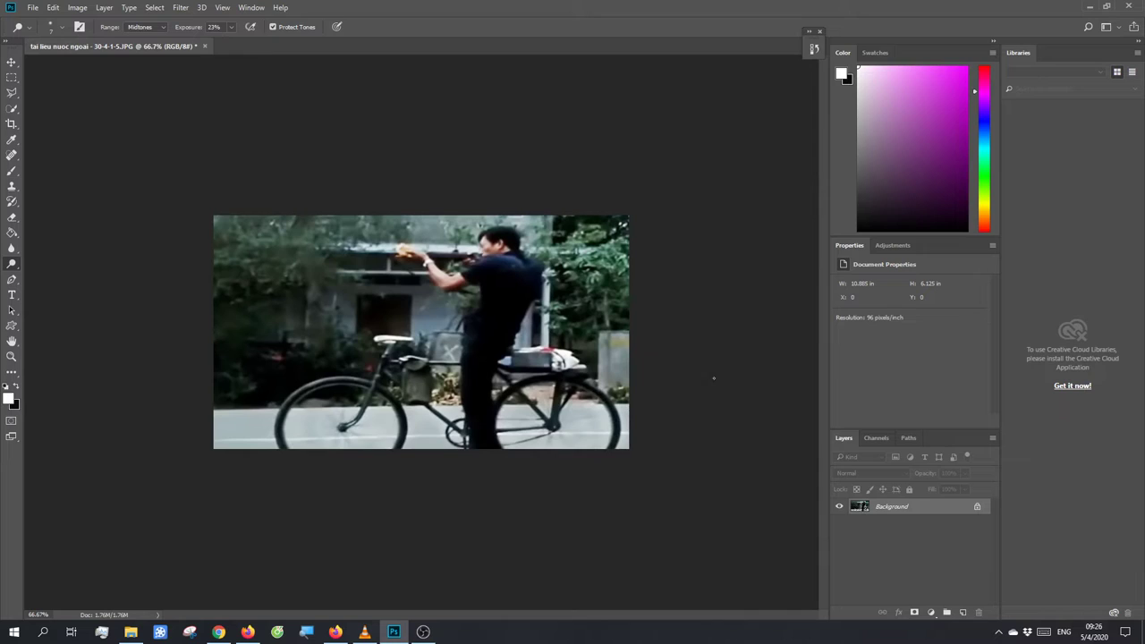
scroll(697, 383, up, 1)
- Revert the last dodge stroke in History, then trial a burn on the doorway and undo it
click(813, 51)
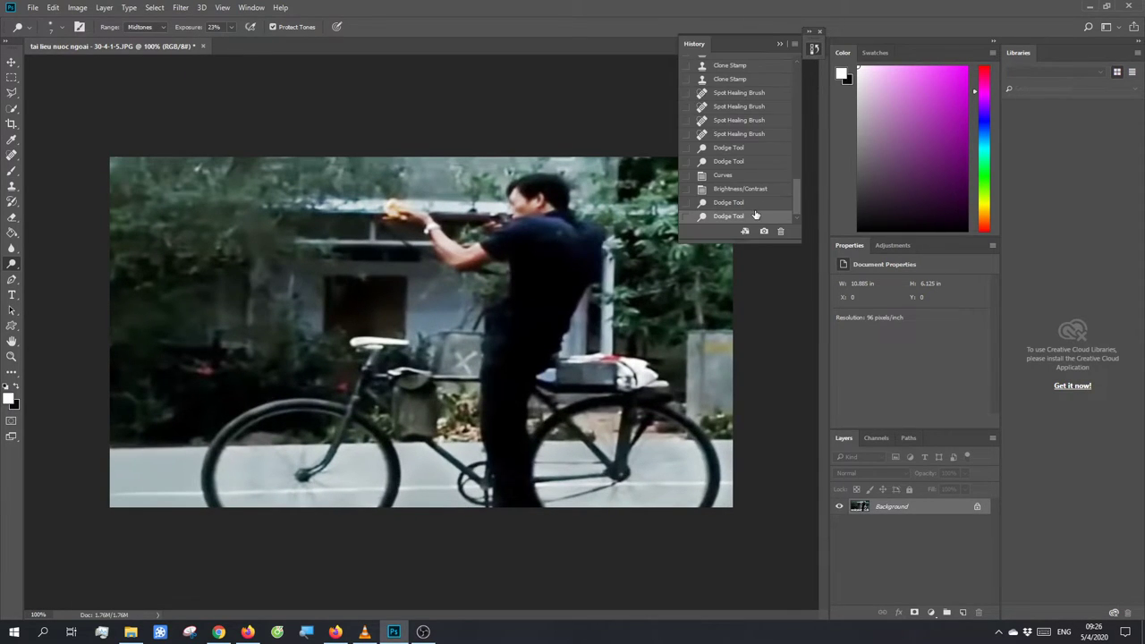
click(742, 204)
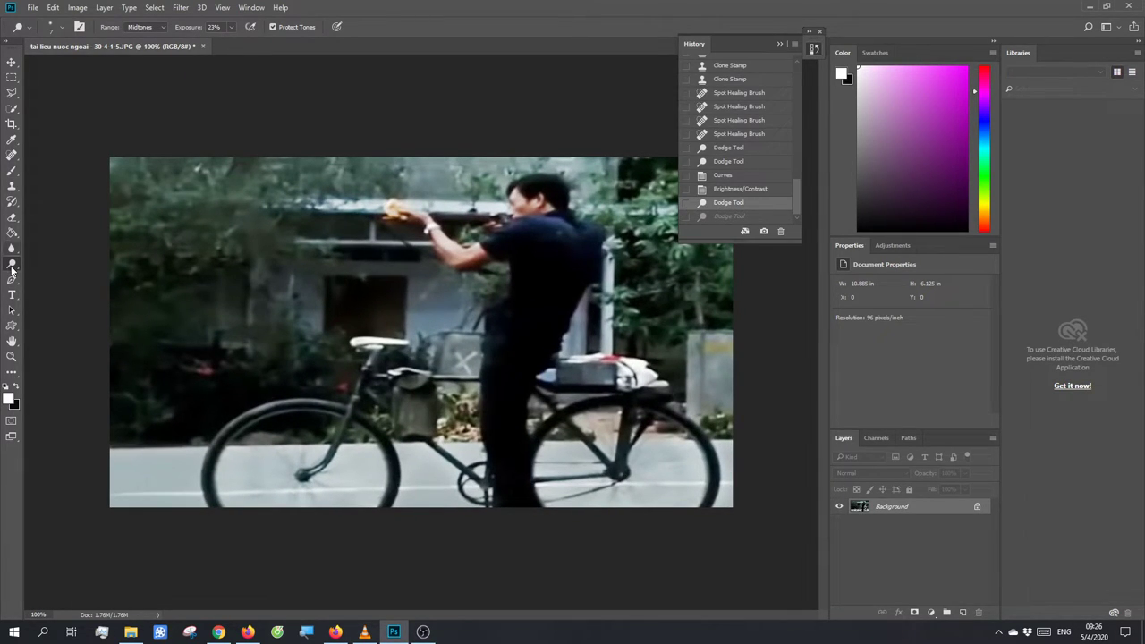
right_click(11, 267)
click(53, 278)
key(ctrl+plus)
key(ctrl+plus)
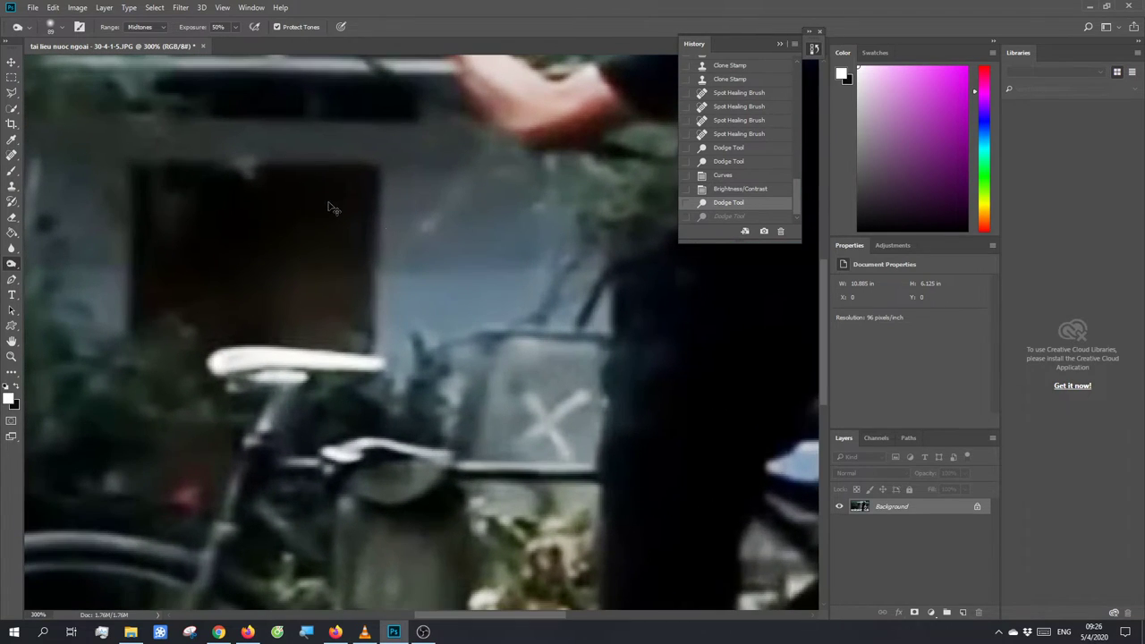
drag(332, 256, 397, 191)
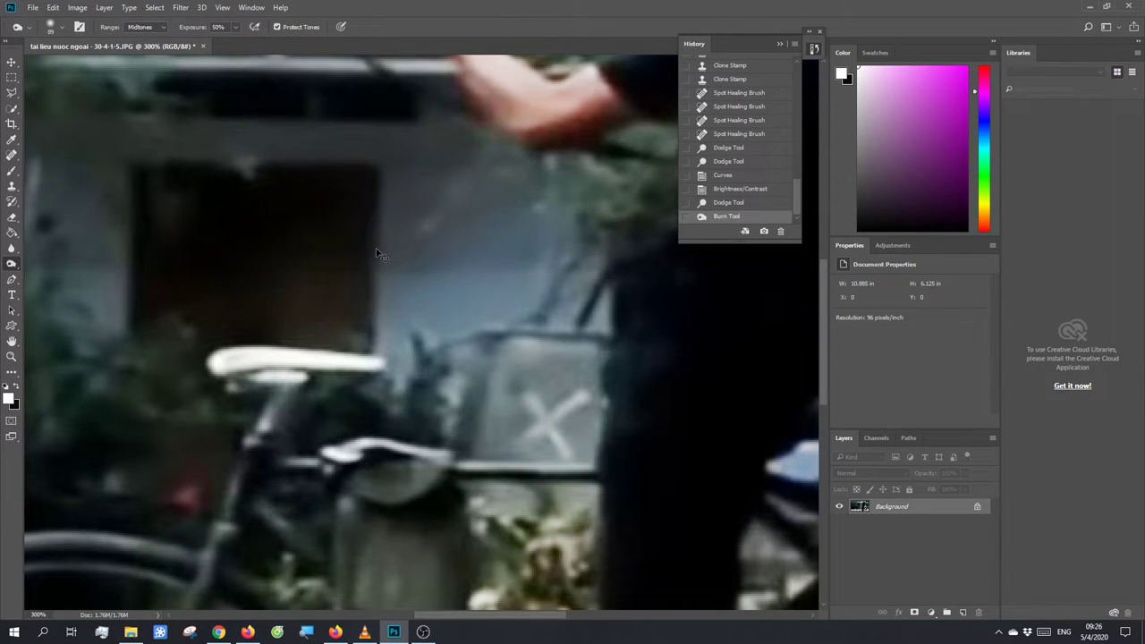
key(ctrl+z)
- Burn the dark band below the roofline with a 13 px brush at high zoom
scroll(340, 261, up, 1)
scroll(353, 263, up, 2)
scroll(346, 263, up, 2)
scroll(333, 331, up, 2)
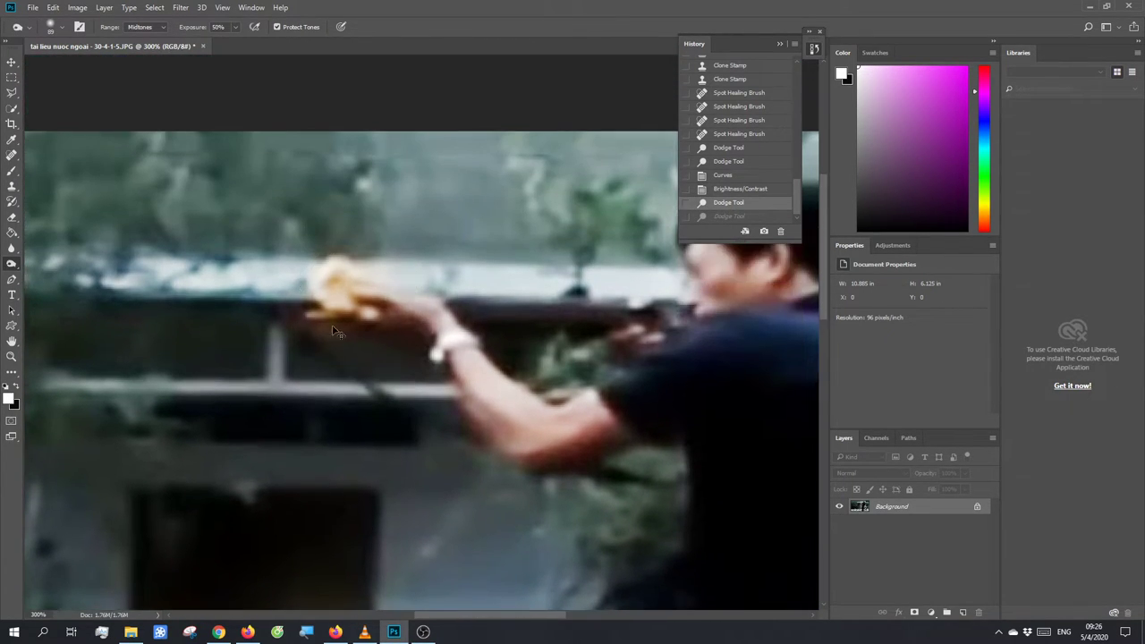
key(ctrl+plus)
key(ctrl+plus)
scroll(427, 492, left, 3)
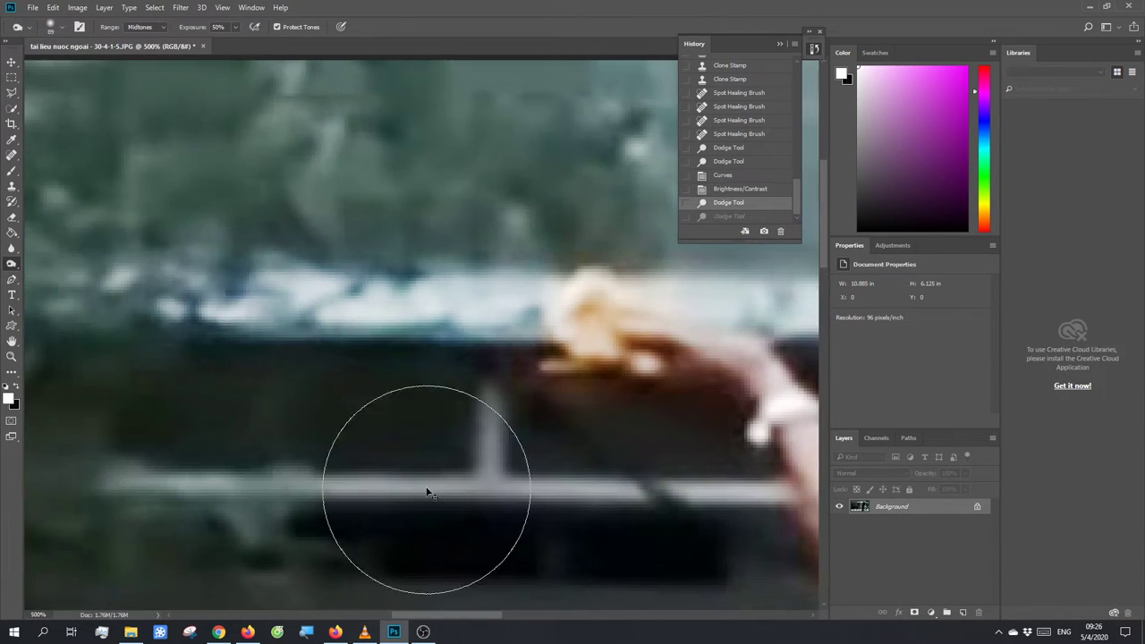
key(ctrl+plus)
drag(505, 365, 368, 380)
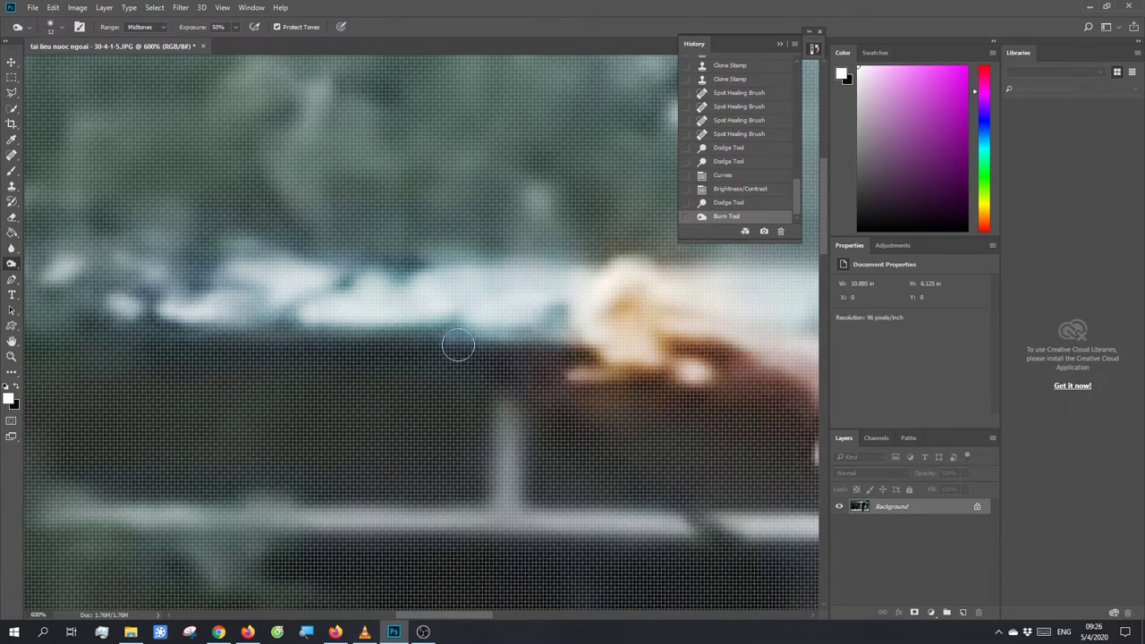
mouse_move(214, 344)
mouse_down()
mouse_move(542, 332)
mouse_move(173, 332)
mouse_move(558, 343)
mouse_move(577, 354)
mouse_move(531, 335)
mouse_up()
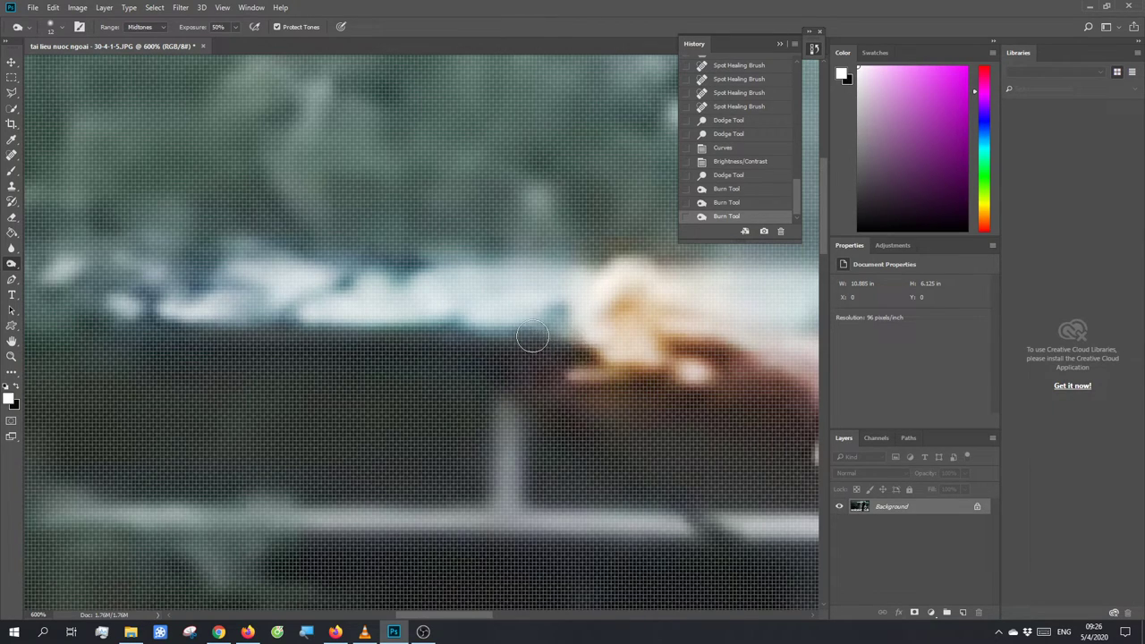
mouse_move(194, 341)
mouse_down()
mouse_move(558, 350)
mouse_move(164, 335)
mouse_move(192, 336)
mouse_up()
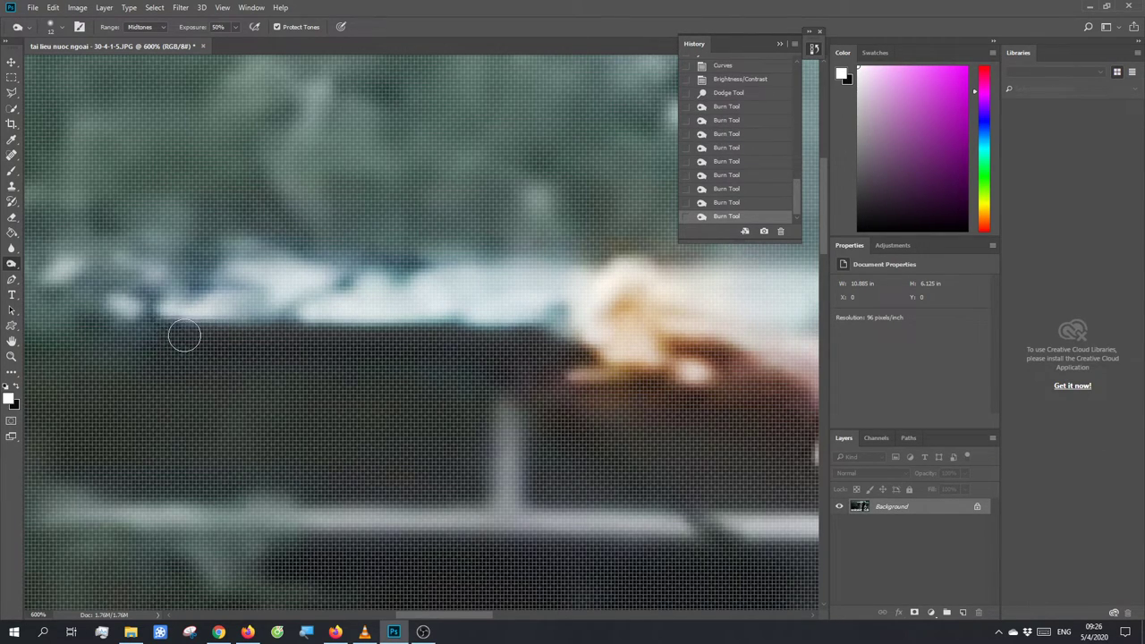
key(ctrl+minus)
key(ctrl+minus)
key(ctrl+minus)
- Step through History before and after the burn strokes to compare the results
key(ctrl+minus)
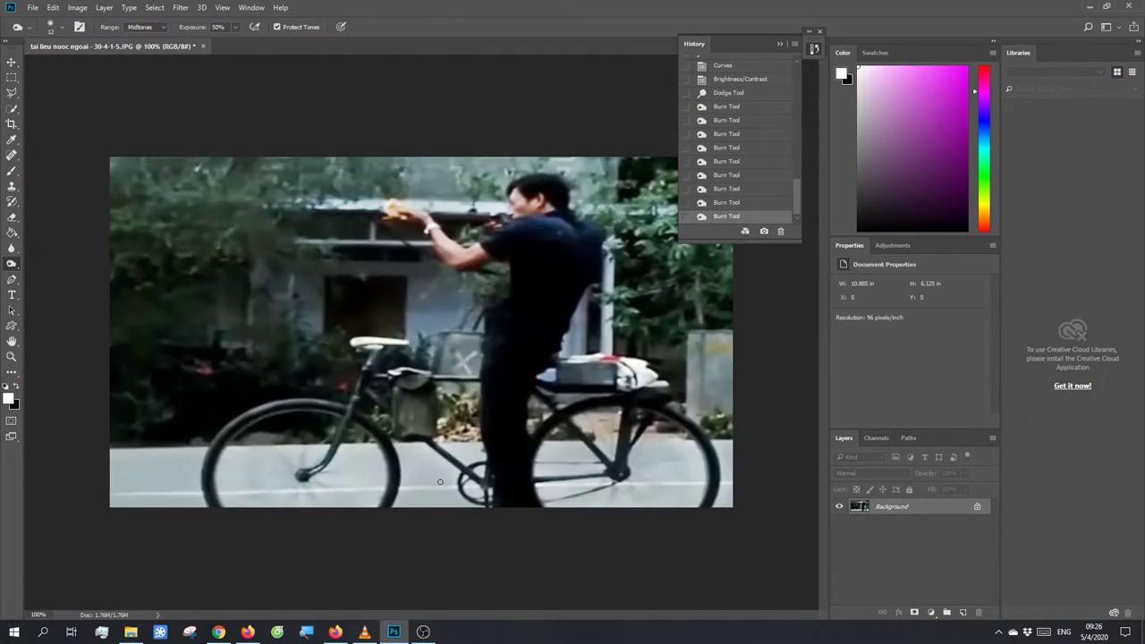
key(ctrl+minus)
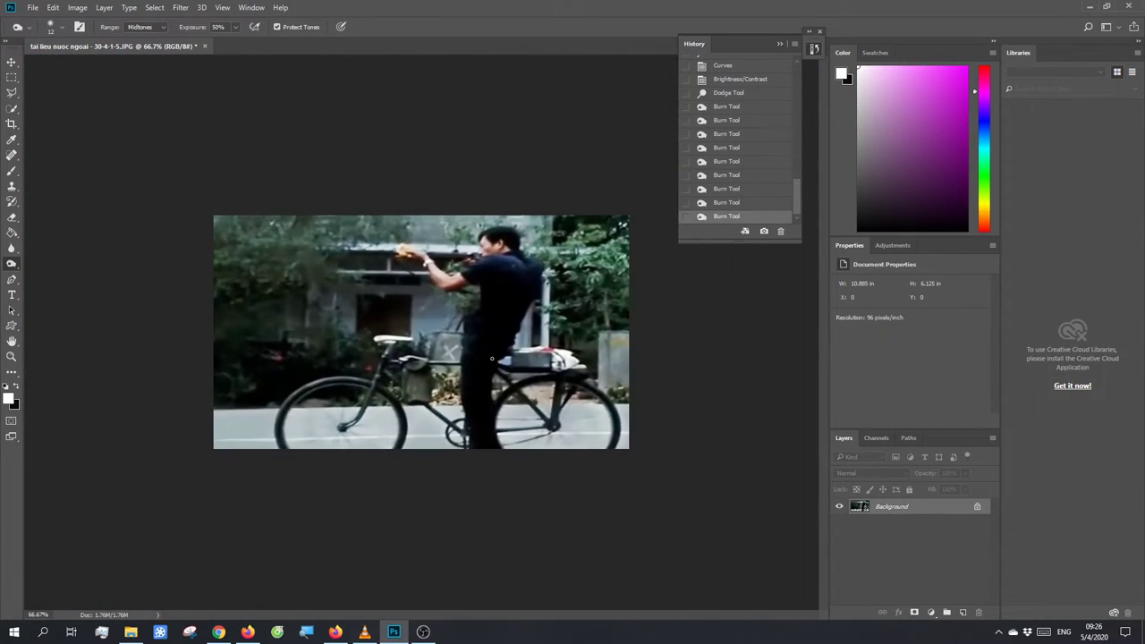
click(728, 94)
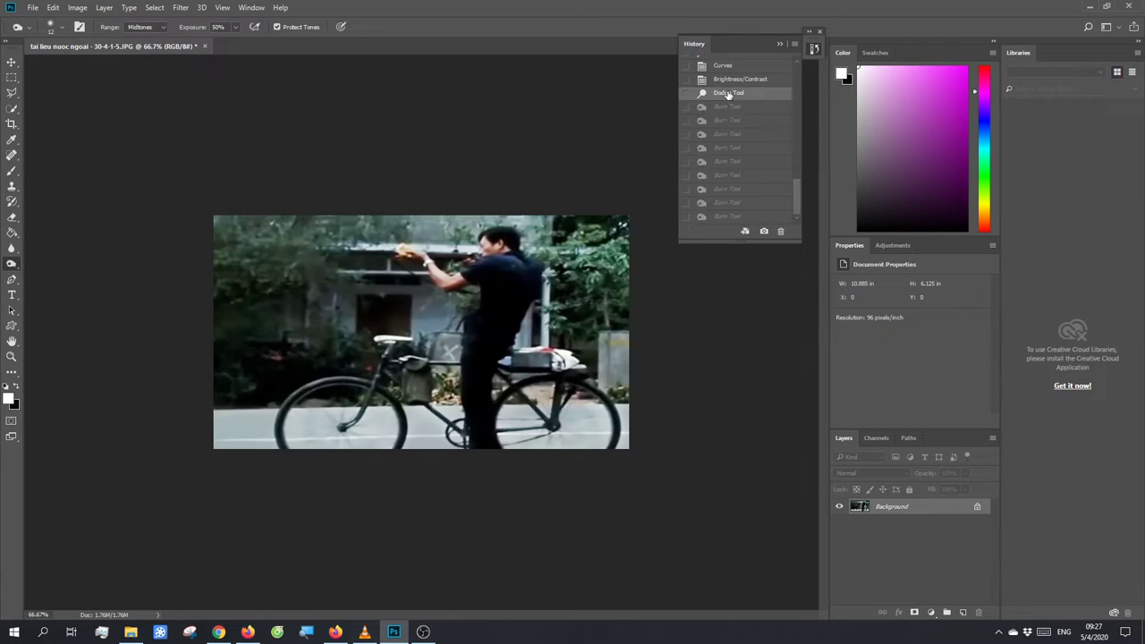
click(729, 218)
click(726, 93)
click(734, 134)
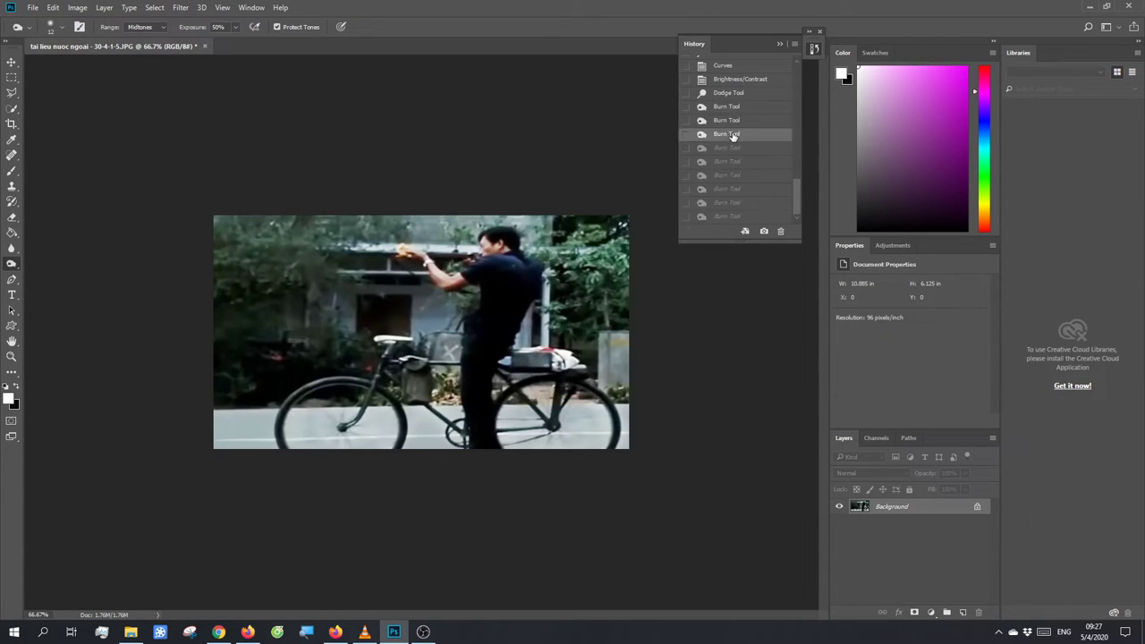
click(733, 120)
click(737, 93)
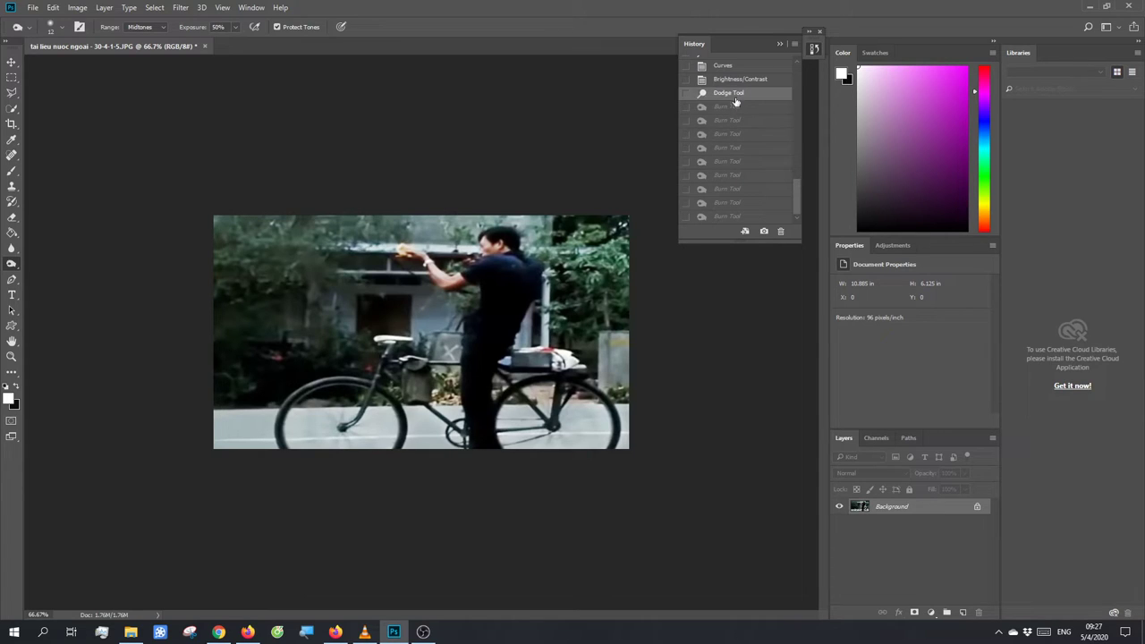
click(735, 120)
click(736, 148)
click(736, 175)
key(ctrl+plus)
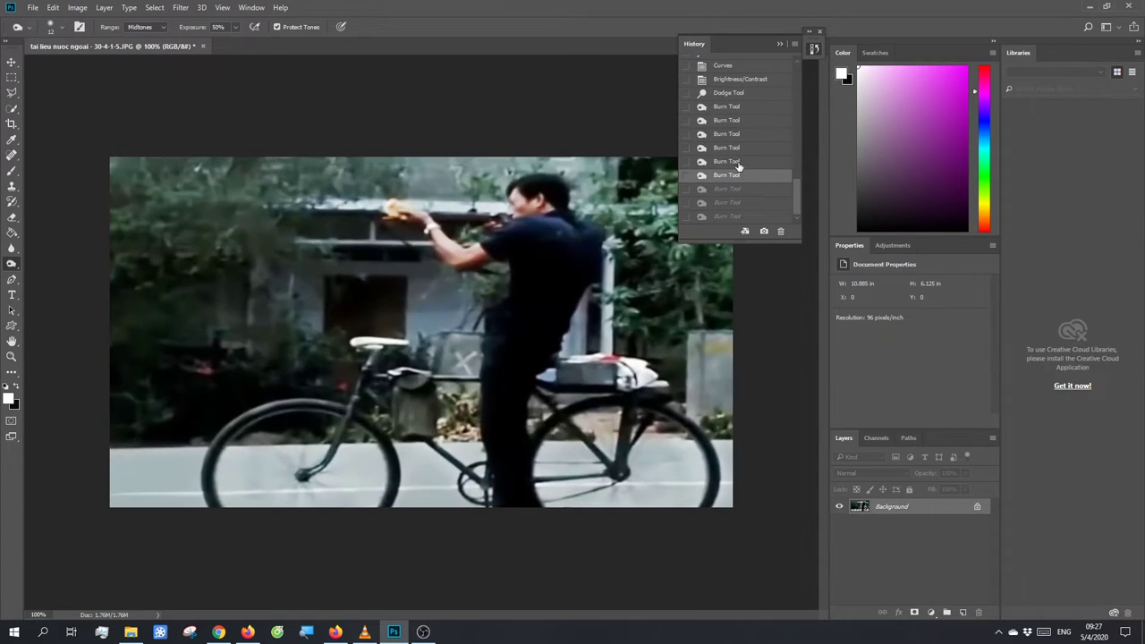
- Compare the Brightness/Contrast and dodge states against the burned versions at 50% zoom
click(730, 217)
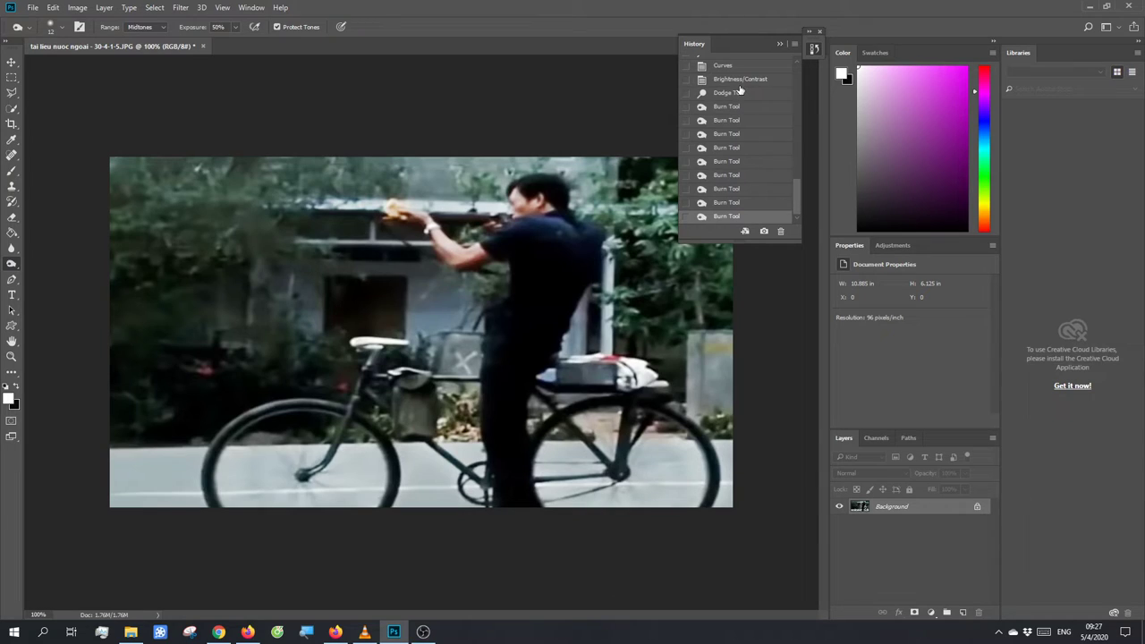
click(741, 93)
click(741, 81)
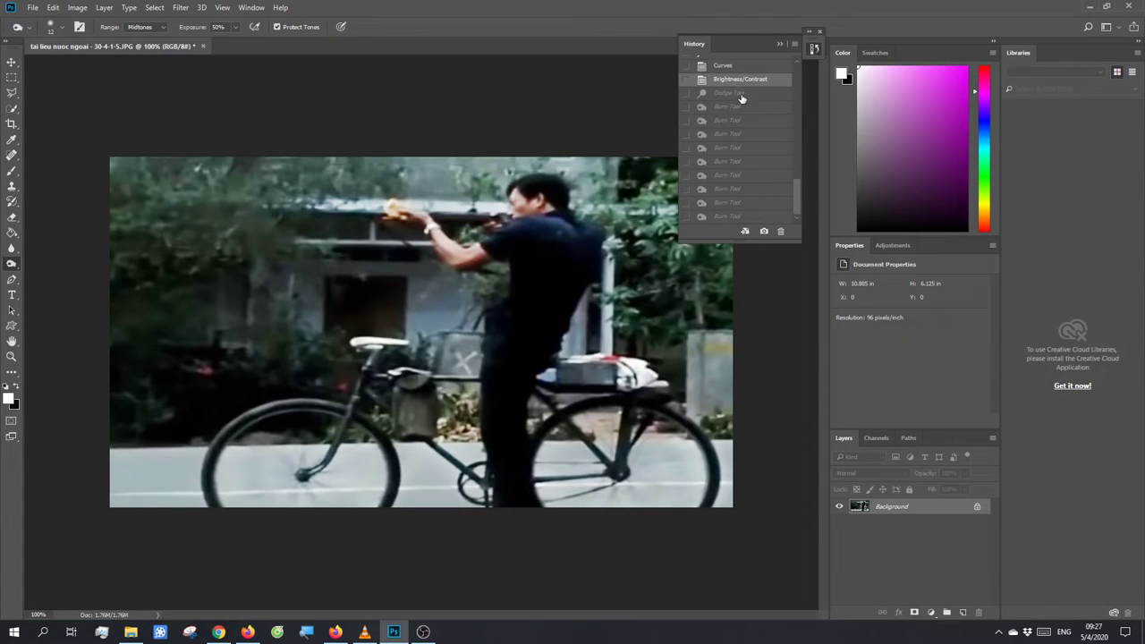
click(740, 93)
click(741, 120)
click(742, 96)
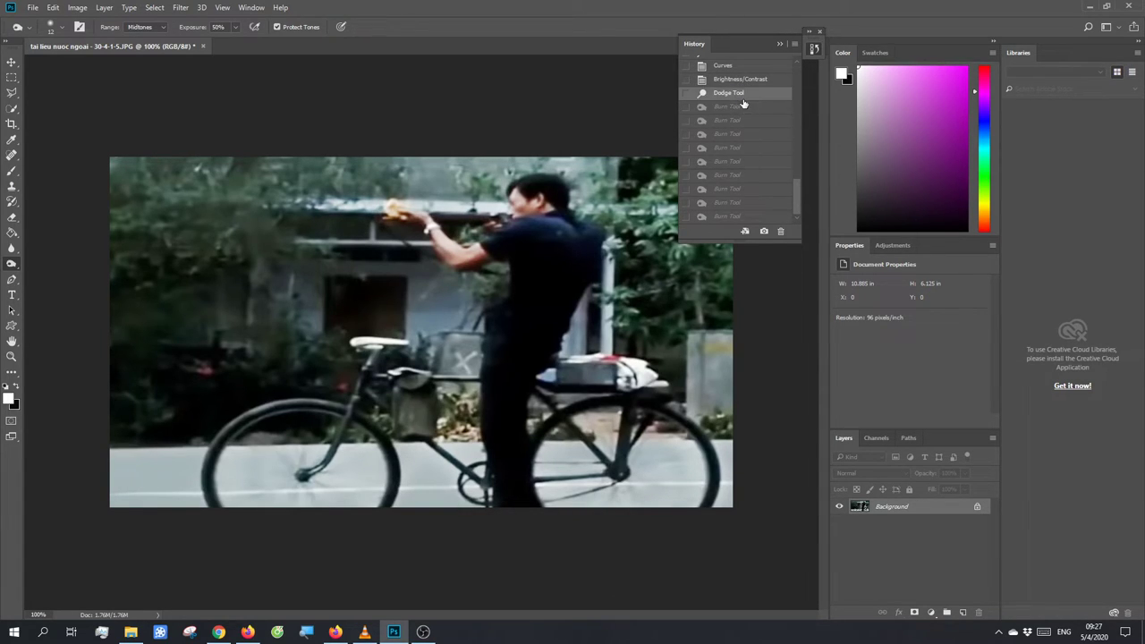
key(ctrl+minus)
key(ctrl+minus)
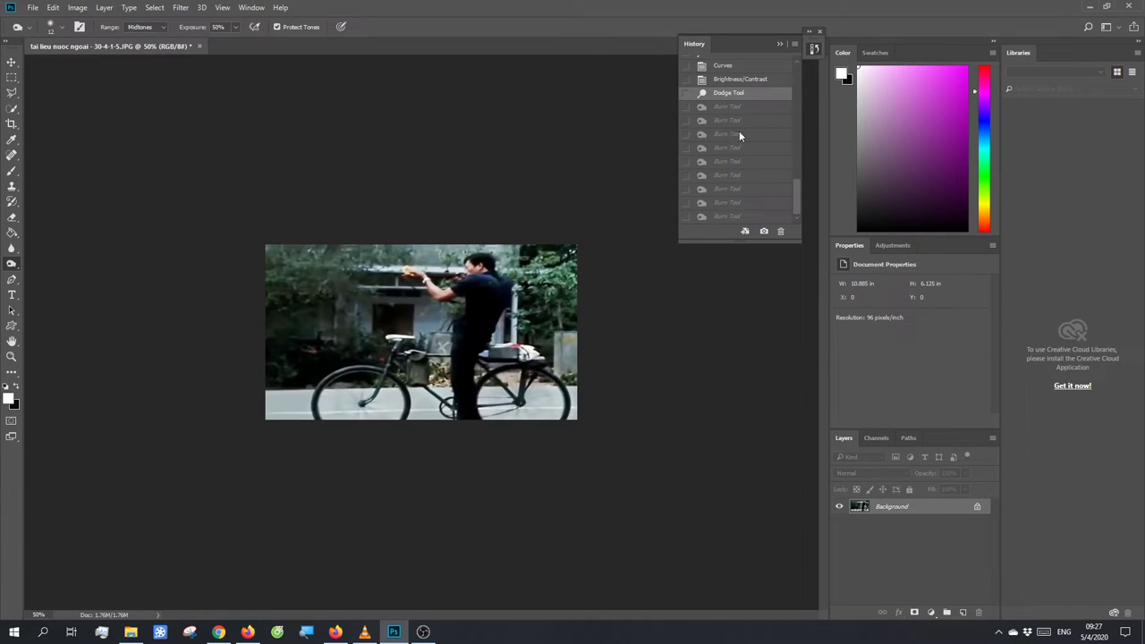
- Settle History on the second burn stroke, collapse the panel and re-check the whole photo
click(741, 133)
click(741, 161)
click(742, 122)
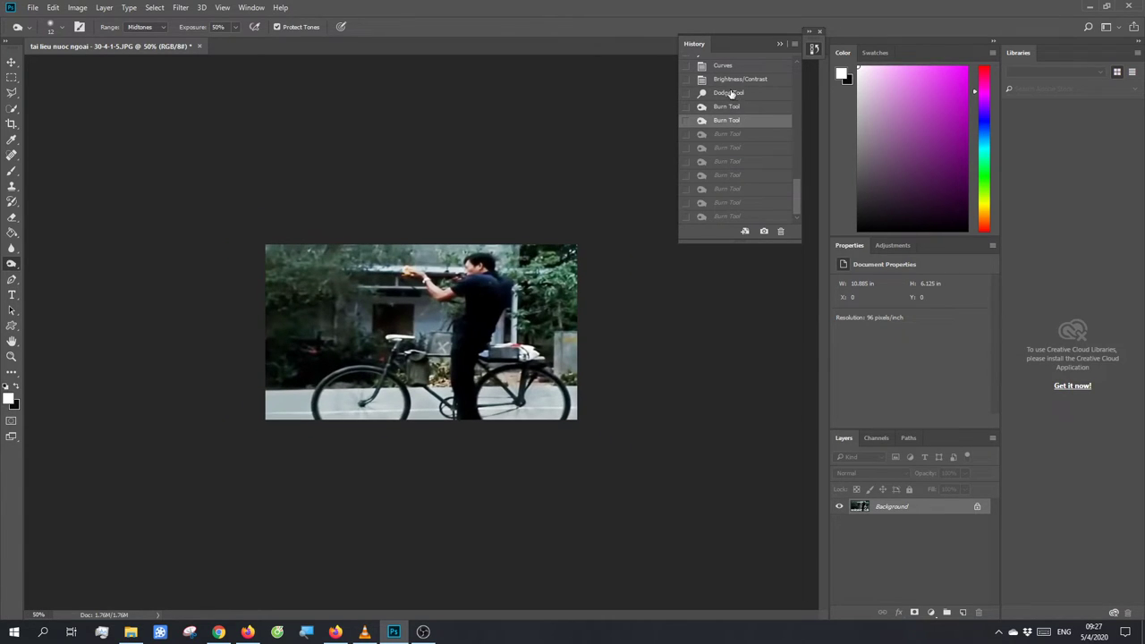
click(728, 93)
click(727, 122)
click(779, 43)
key(ctrl+plus)
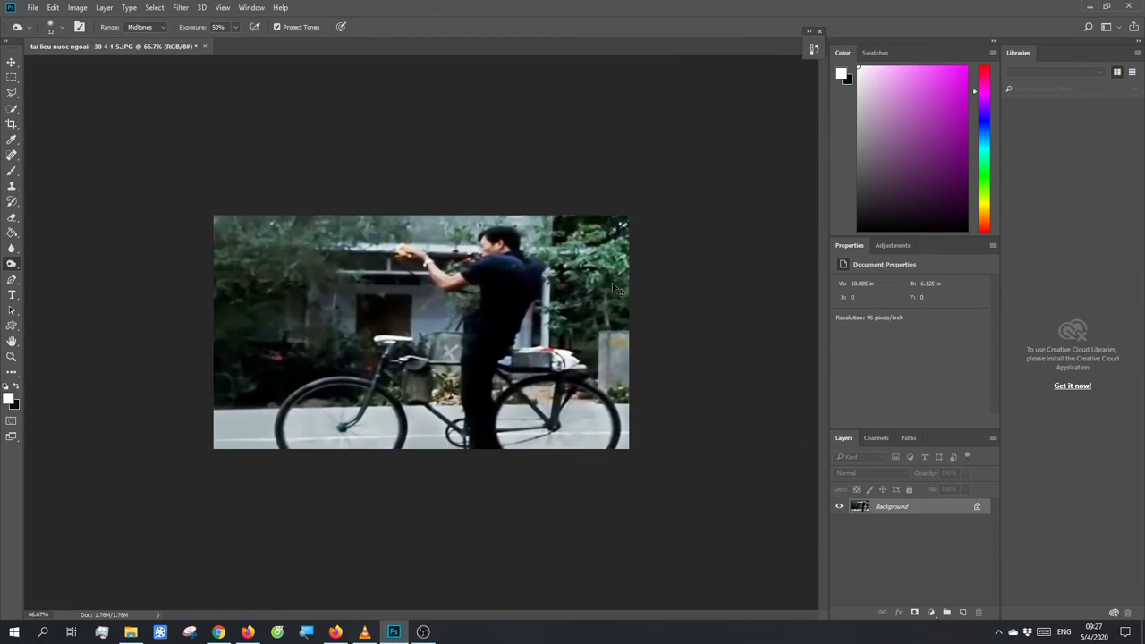
key(ctrl+plus)
key(ctrl+plus)
key(ctrl+minus)
key(ctrl+minus)
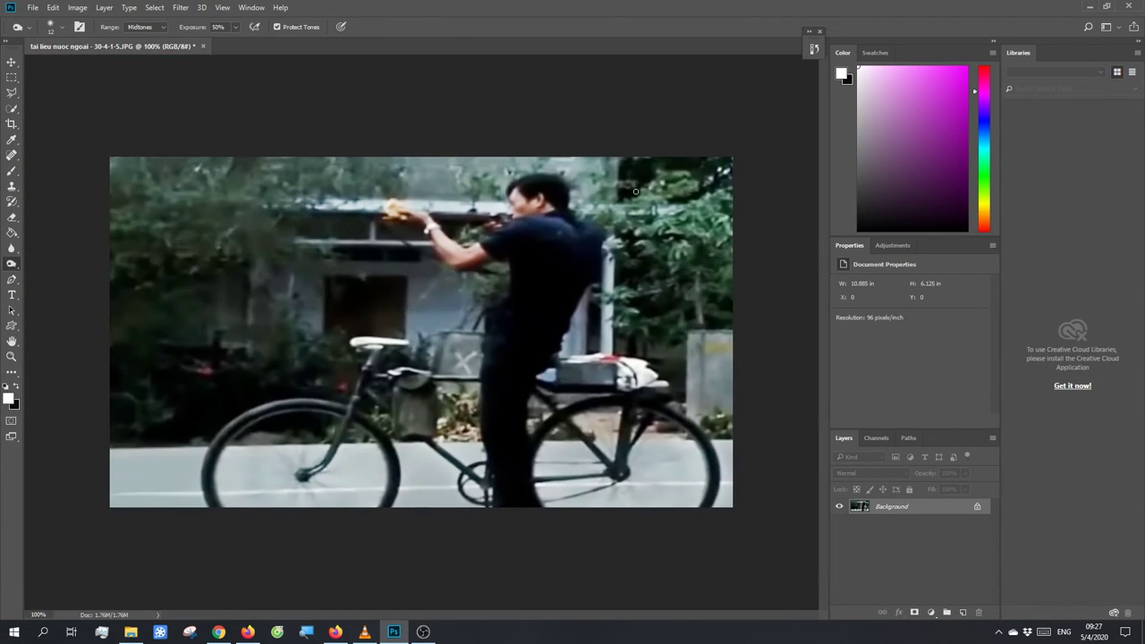
- Add a Vibrance adjustment layer above the background photo with Vibrance +12 and Saturation 0
click(931, 612)
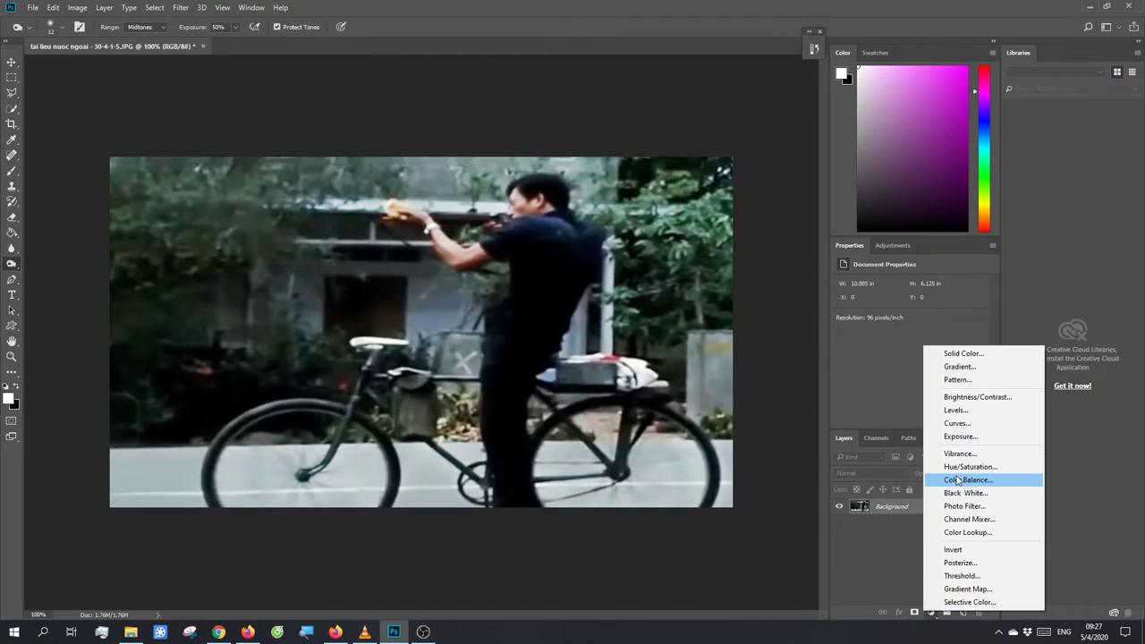
click(953, 450)
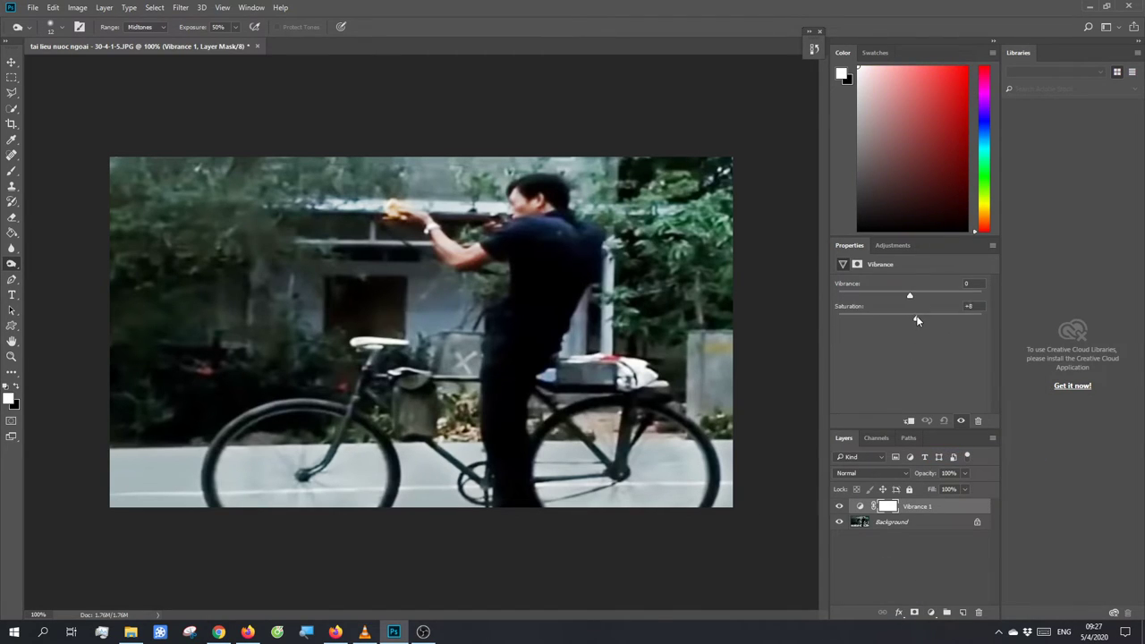
mouse_move(910, 318)
mouse_down()
mouse_move(905, 299)
mouse_move(930, 301)
mouse_move(918, 302)
mouse_up()
drag(897, 307, 919, 310)
drag(913, 318, 910, 319)
key(ctrl+minus)
key(ctrl+minus)
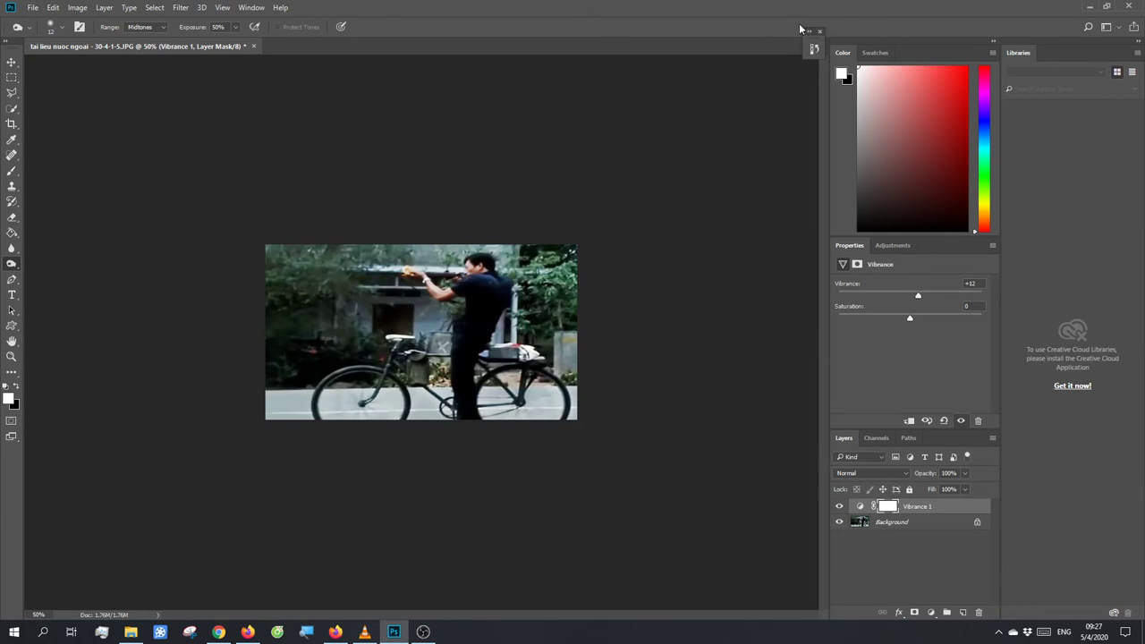
- In History, compare the original snapshot against the final Modify Vibrance Layer state
click(814, 49)
drag(802, 192, 795, 76)
key(ctrl+plus)
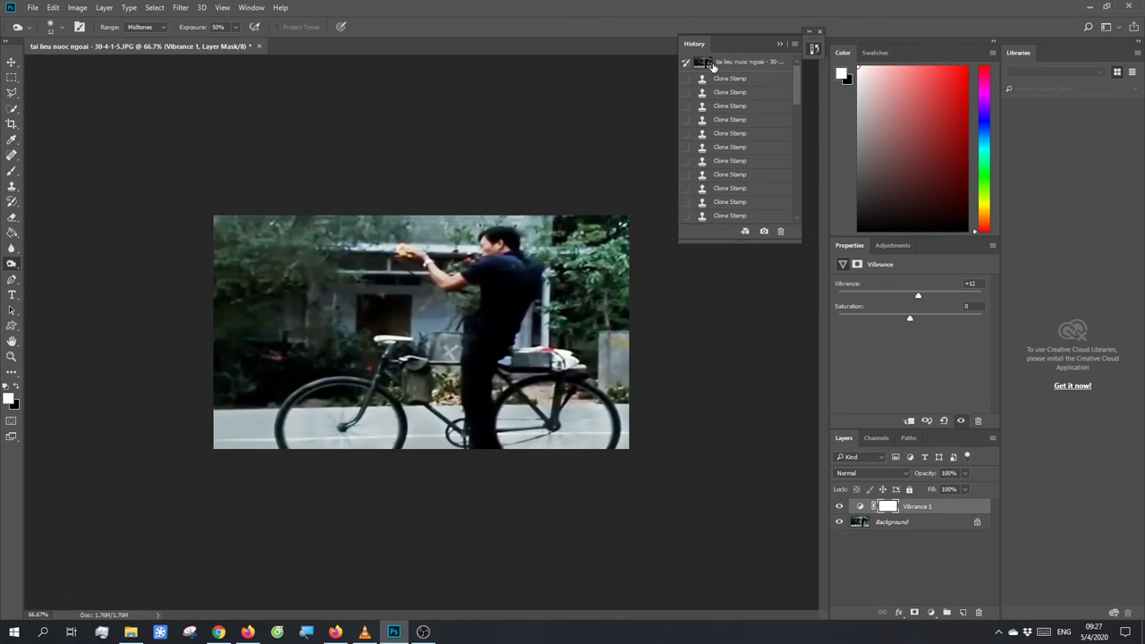
click(711, 64)
mouse_move(797, 85)
mouse_down()
mouse_move(796, 210)
mouse_move(796, 76)
mouse_up()
click(745, 216)
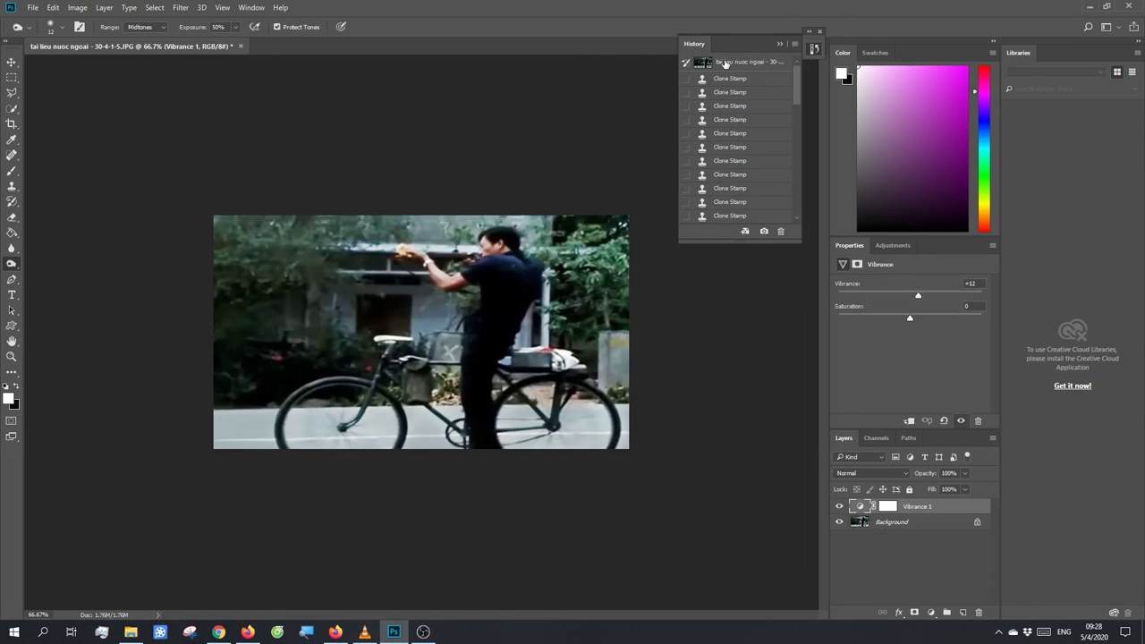
- Recompare at actual size, leave the original snapshot showing at 50%, and bring up OBS Studio
click(725, 64)
drag(797, 89, 798, 197)
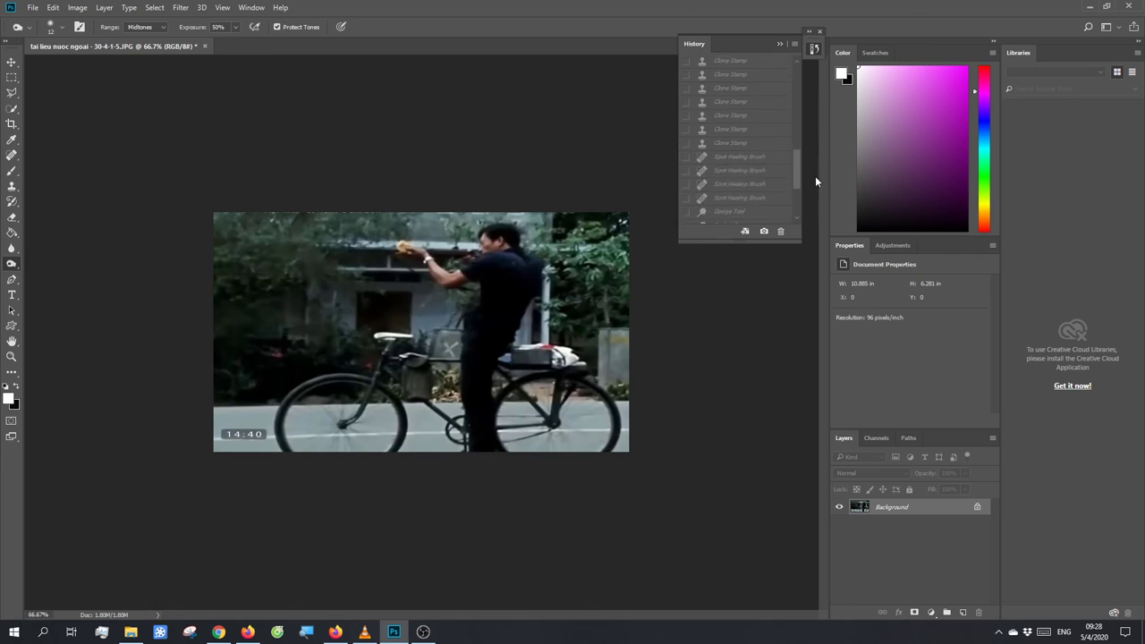
key(ctrl+plus)
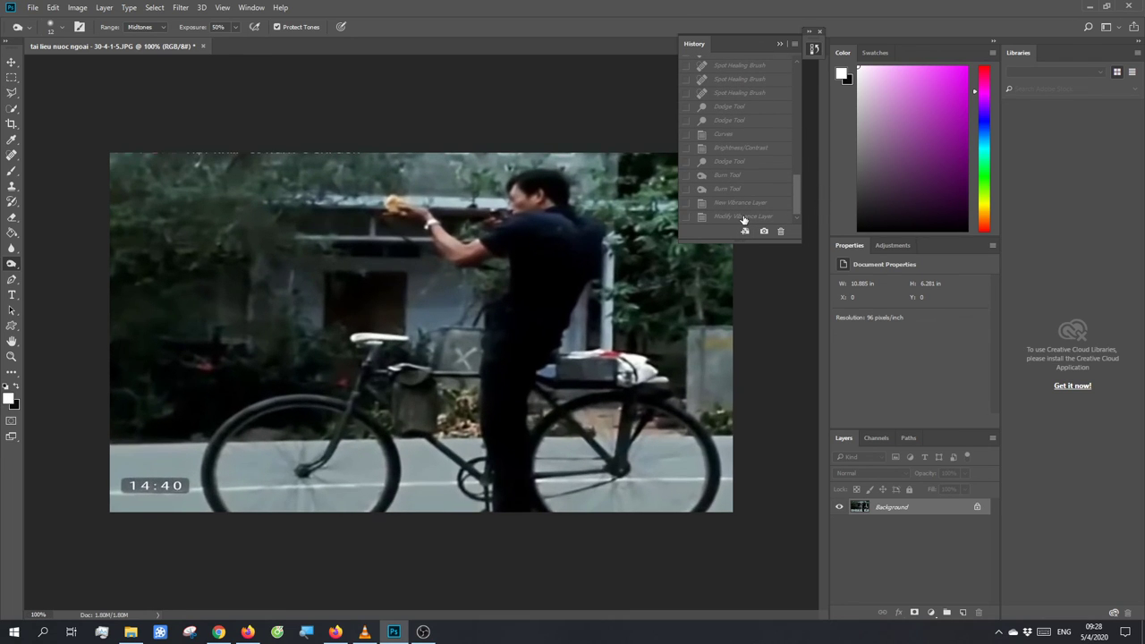
click(744, 217)
drag(796, 179, 796, 72)
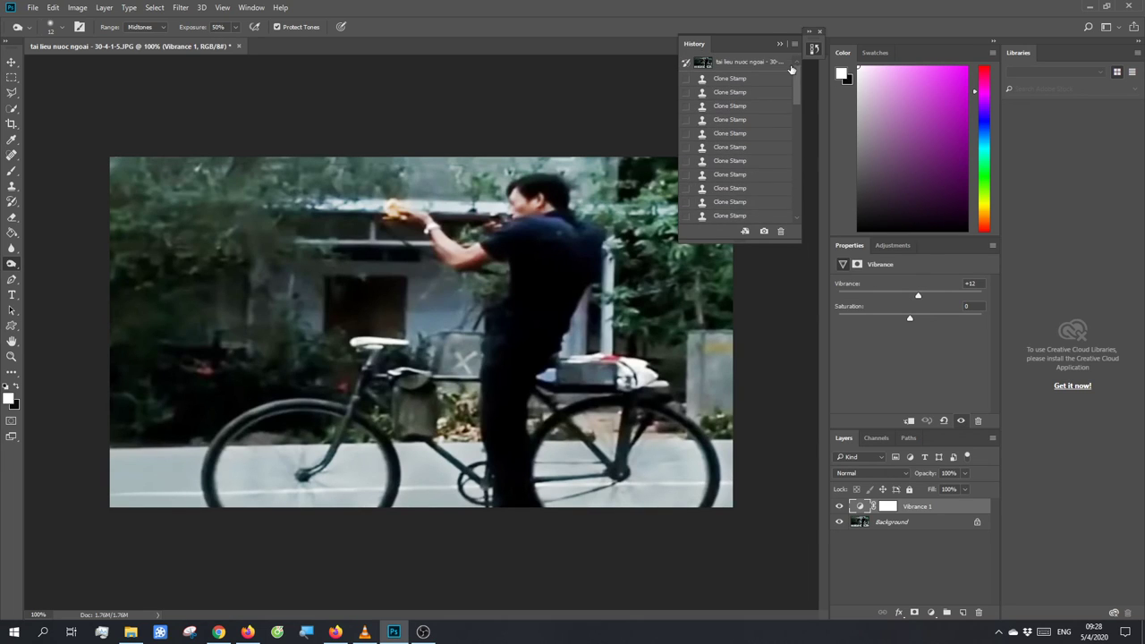
click(750, 63)
key(ctrl+minus)
key(ctrl+minus)
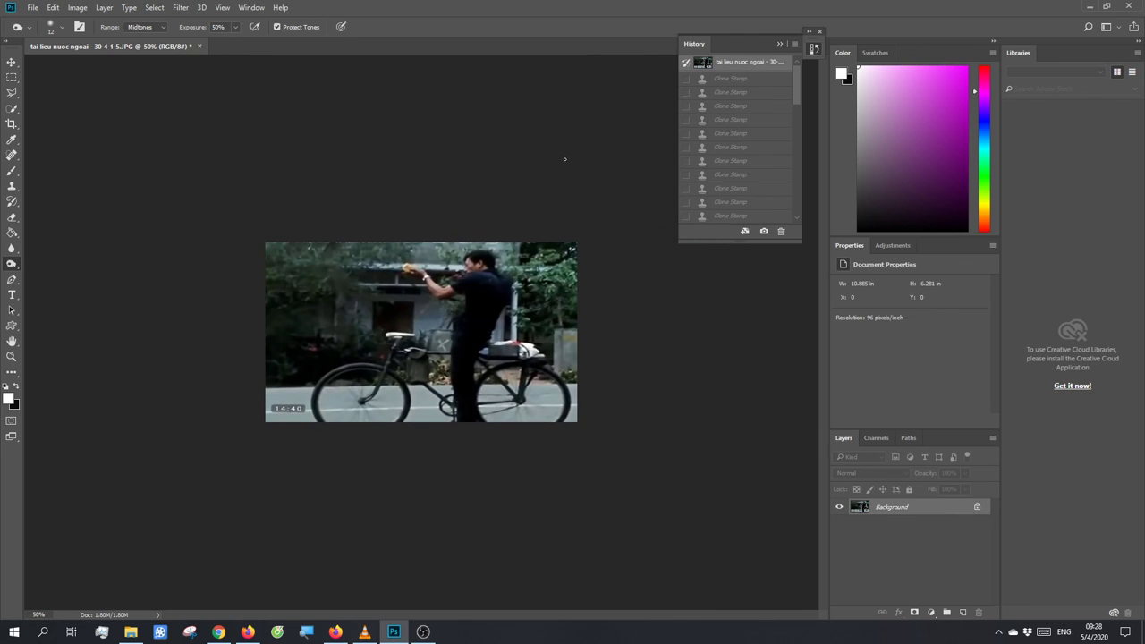
click(423, 632)
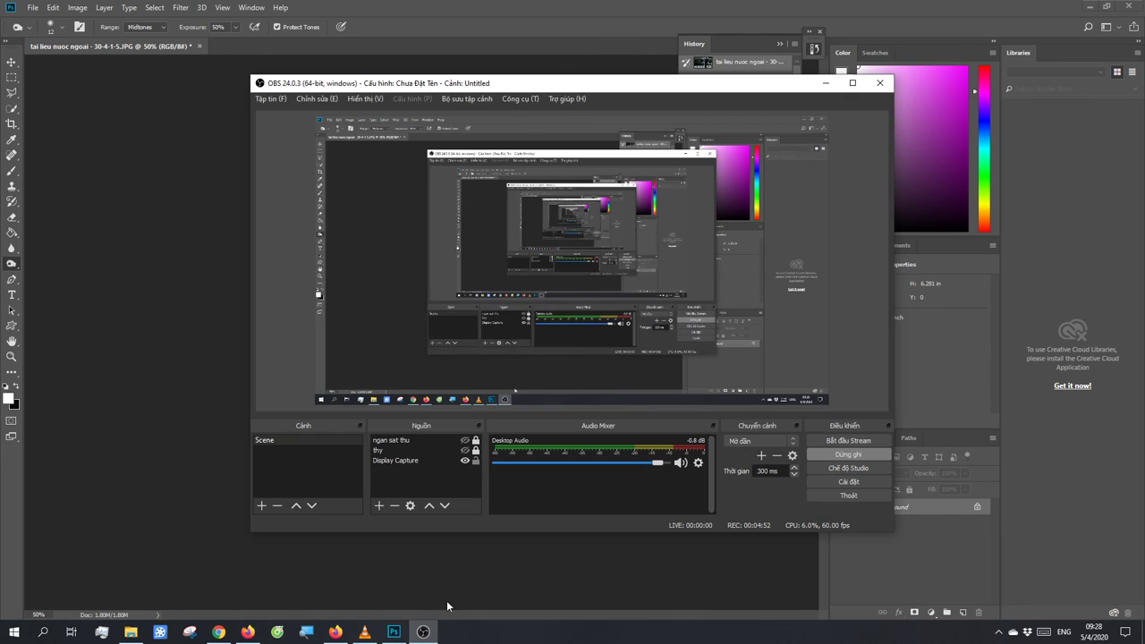